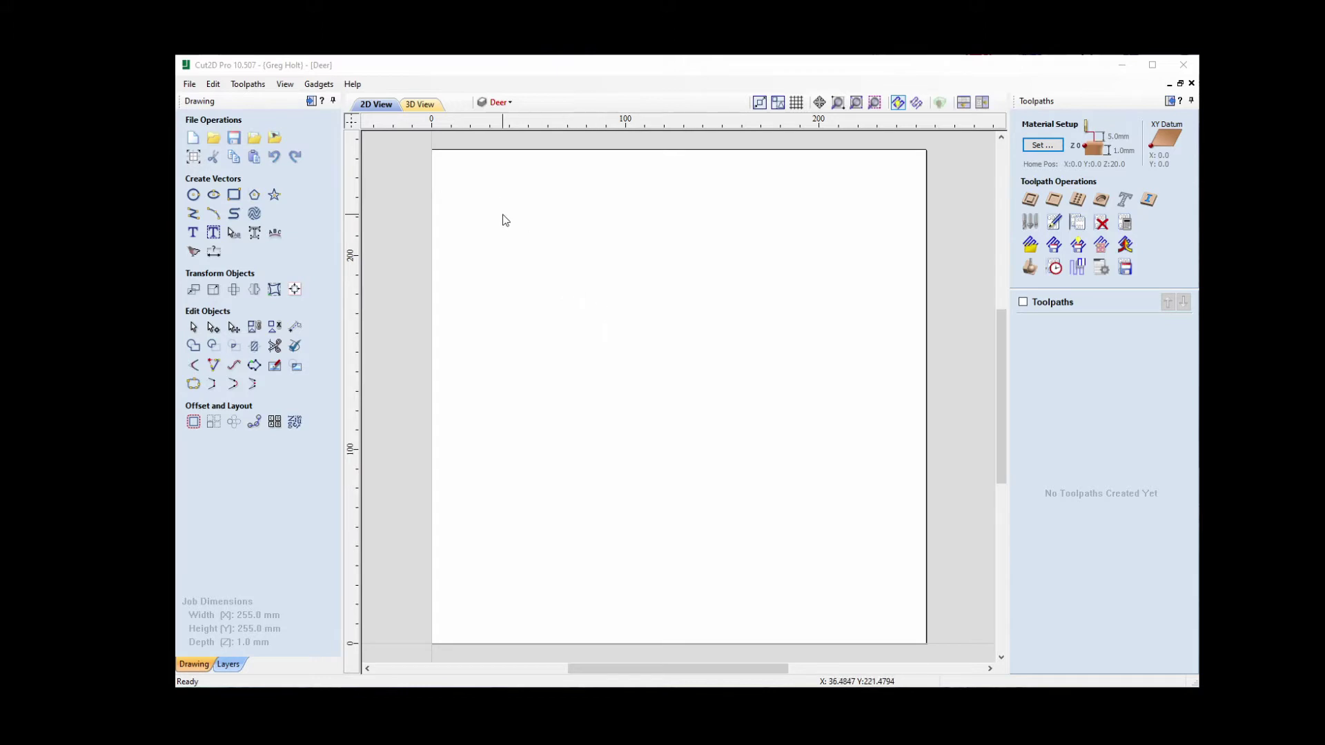
# - Make the hidden Deer layer visible in the drawing
pyautogui.click(495, 103)
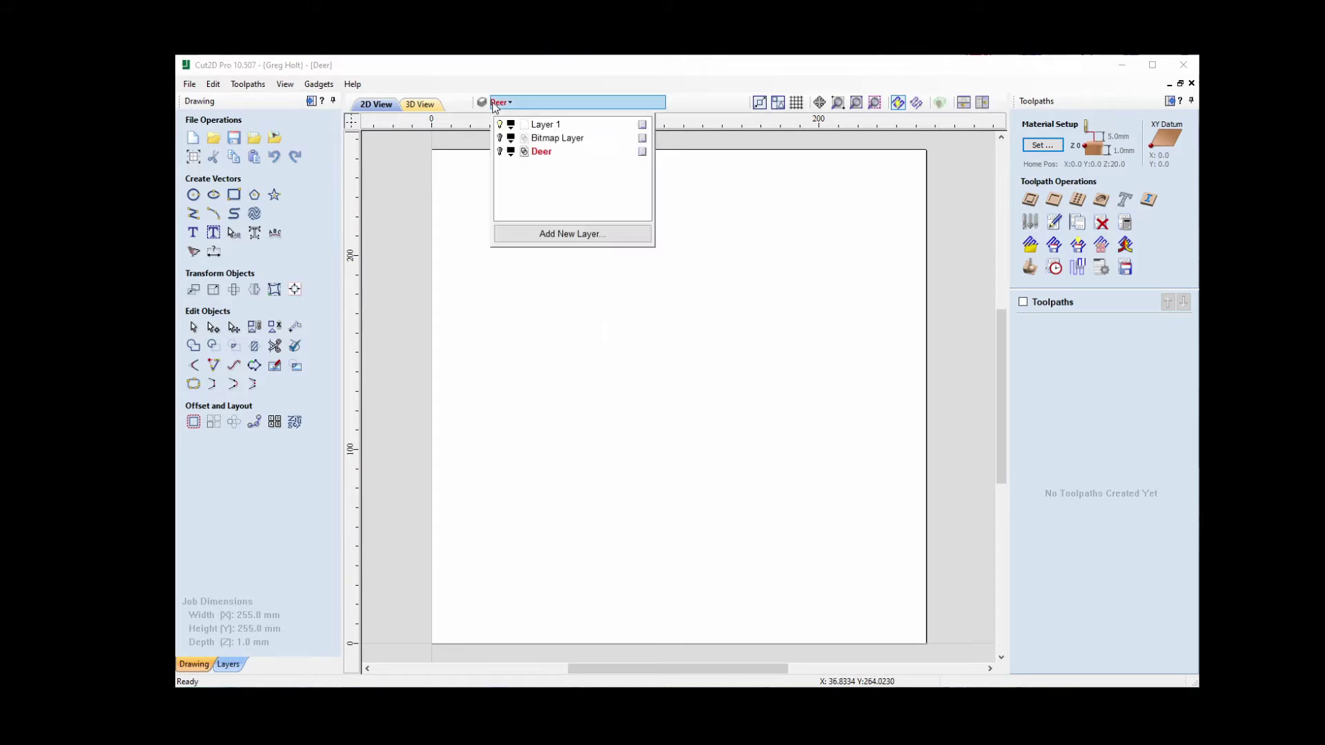
pyautogui.click(499, 151)
pyautogui.click(564, 289)
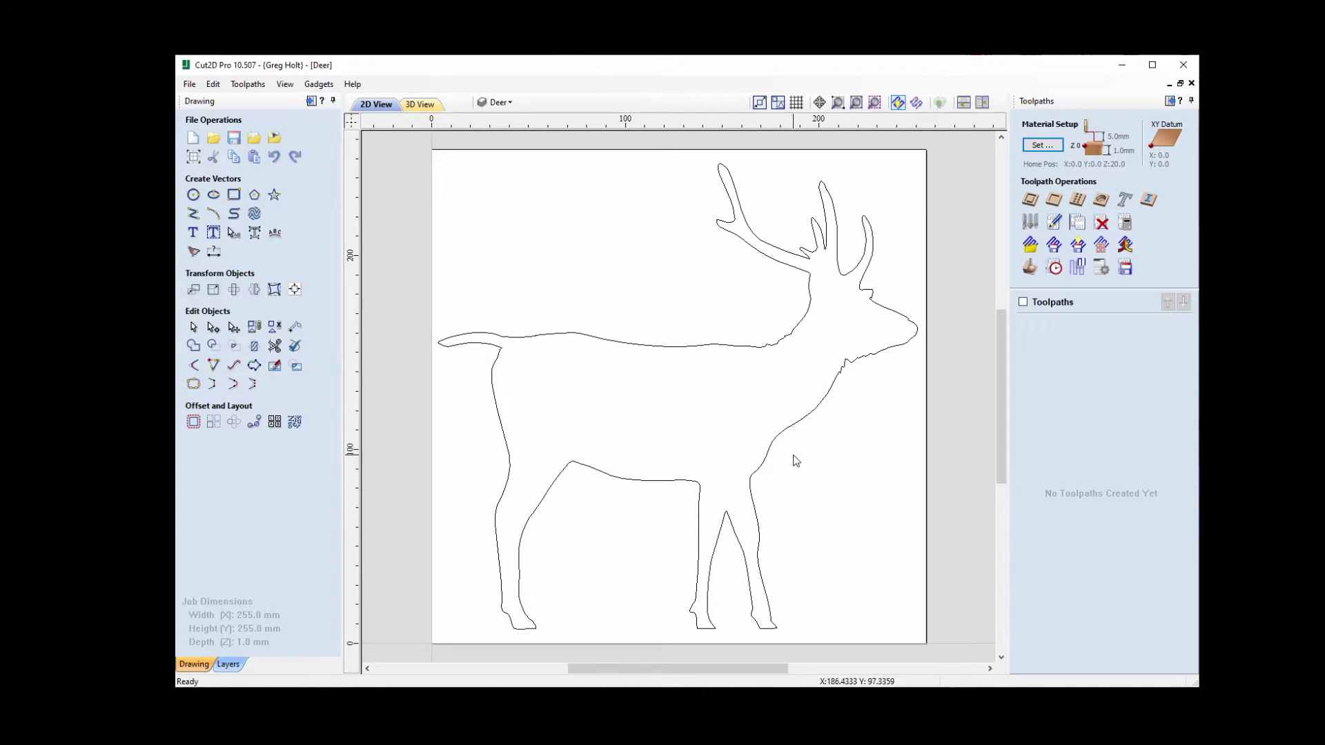
# - Start an outside 2D profile toolpath on the deer outline, using the Plasma (1.2 mm steel) tool from the tool database
pyautogui.click(681, 481)
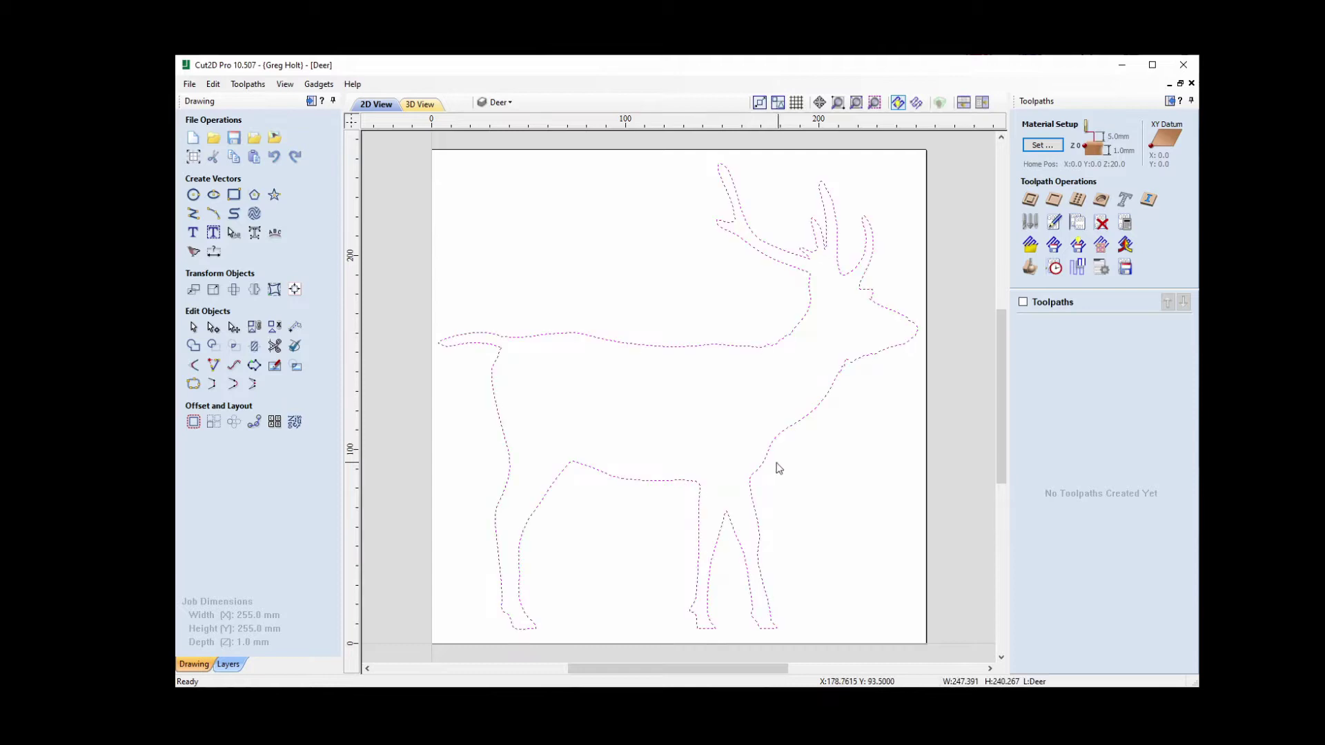
pyautogui.click(1030, 200)
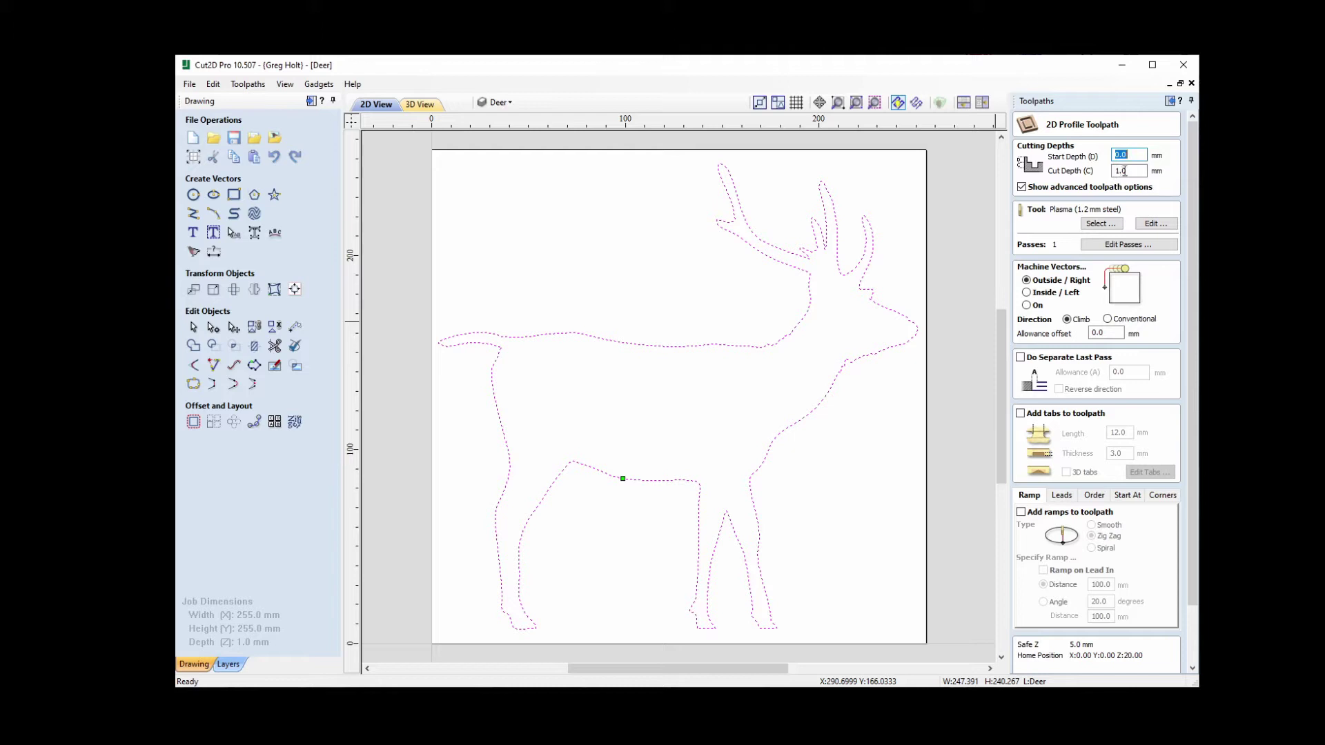
pyautogui.click(1101, 224)
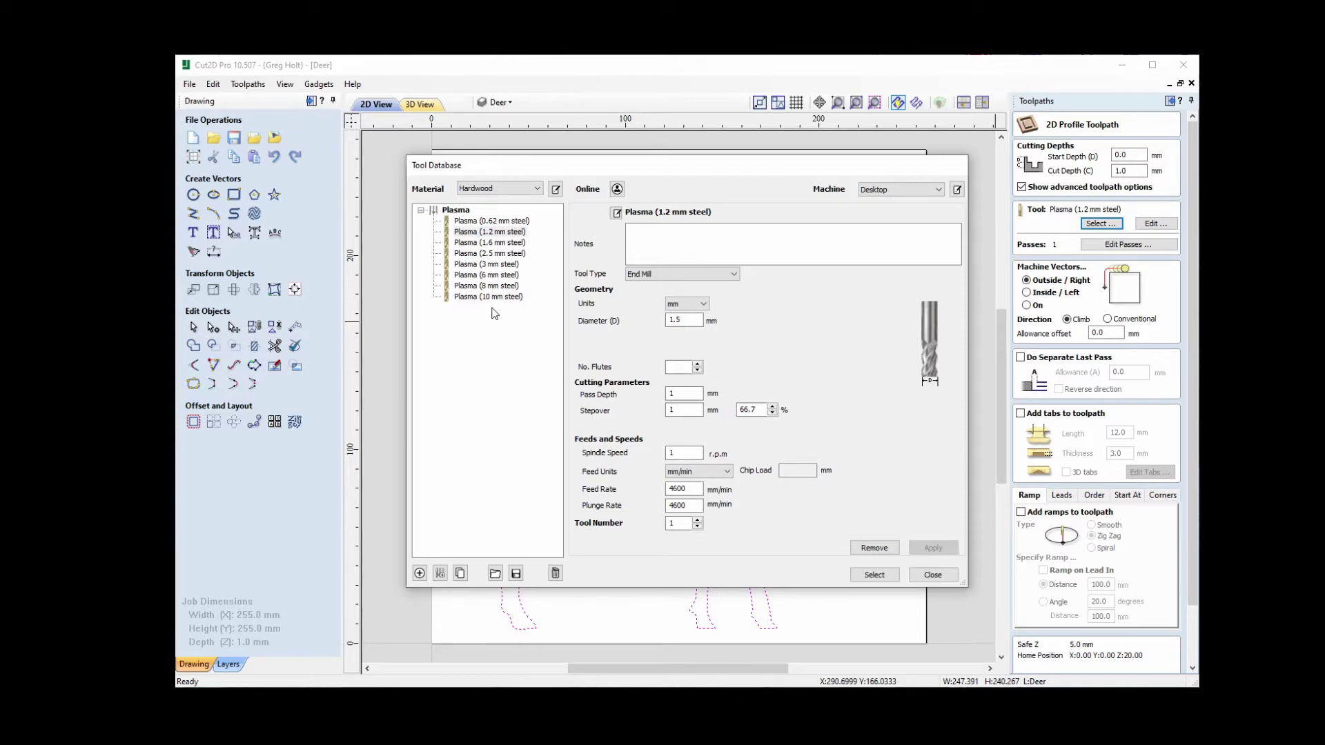
pyautogui.click(476, 236)
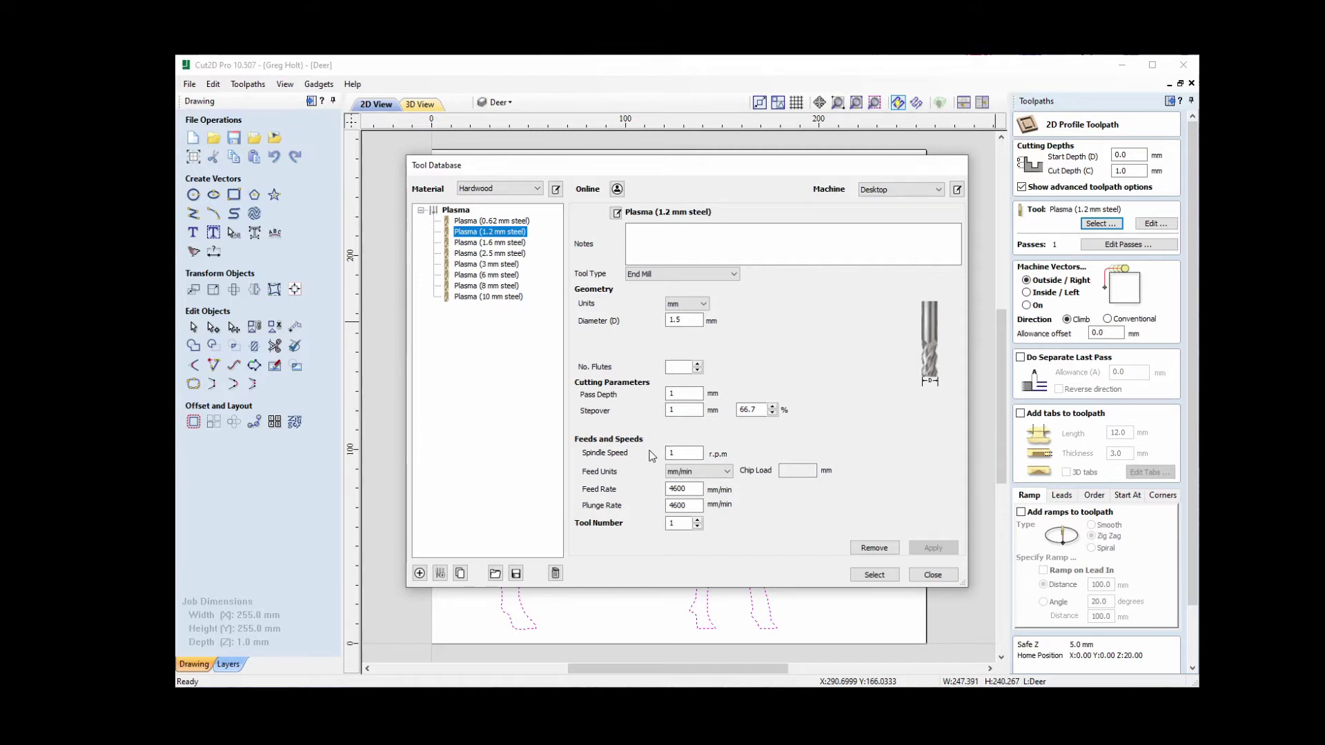
pyautogui.click(686, 490)
pyautogui.click(482, 266)
pyautogui.click(481, 277)
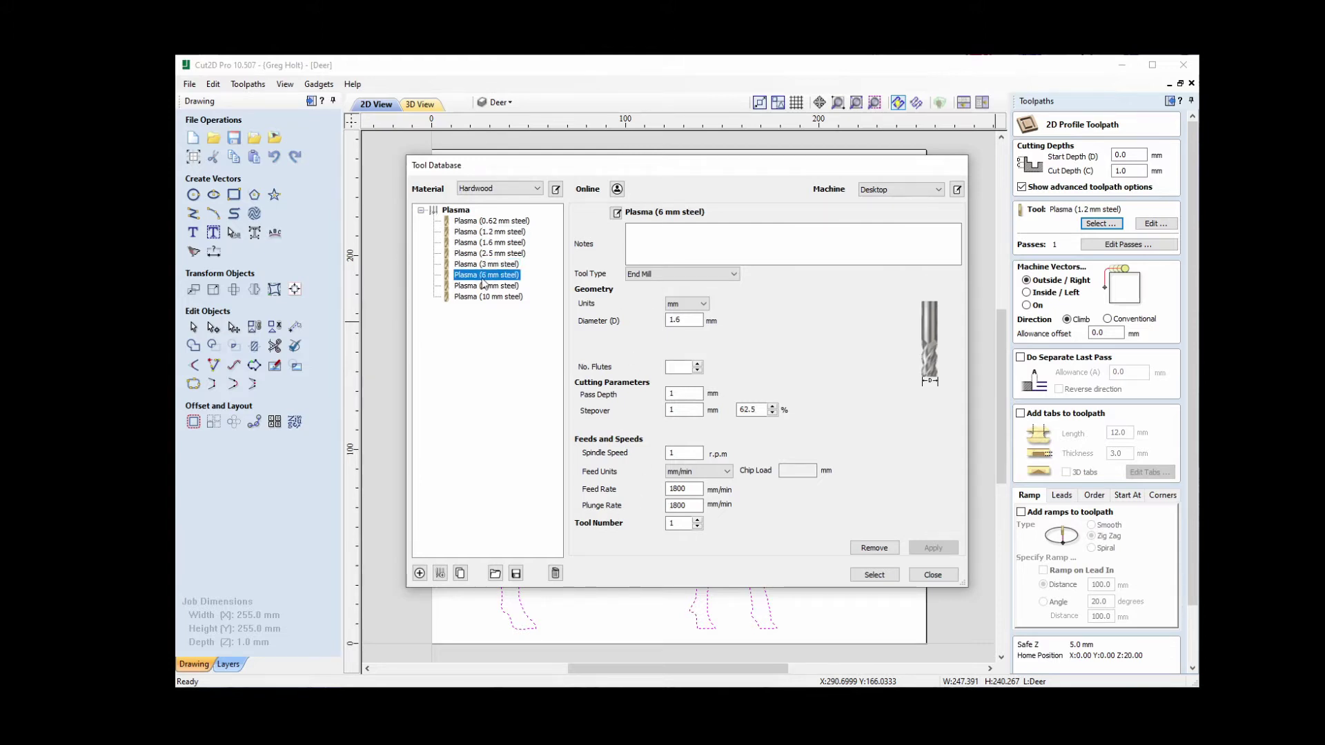
pyautogui.click(484, 288)
pyautogui.click(487, 297)
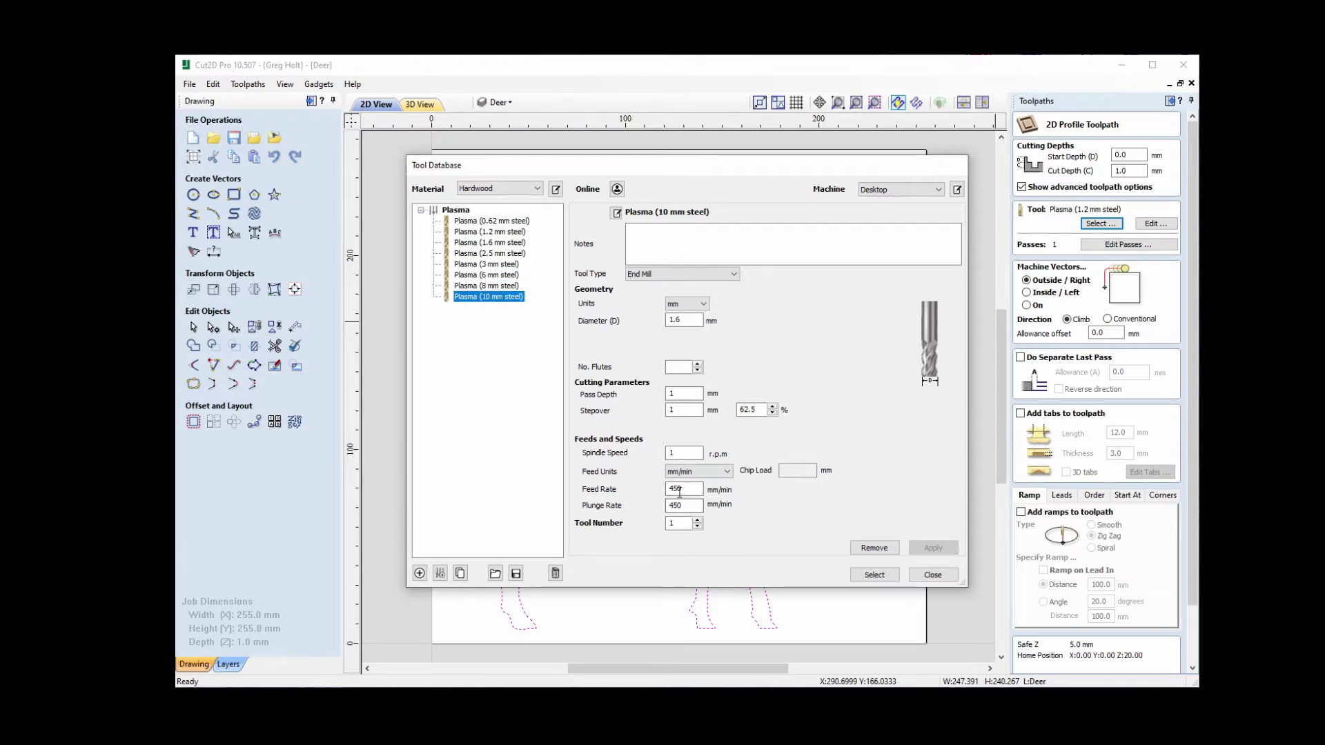
pyautogui.click(495, 234)
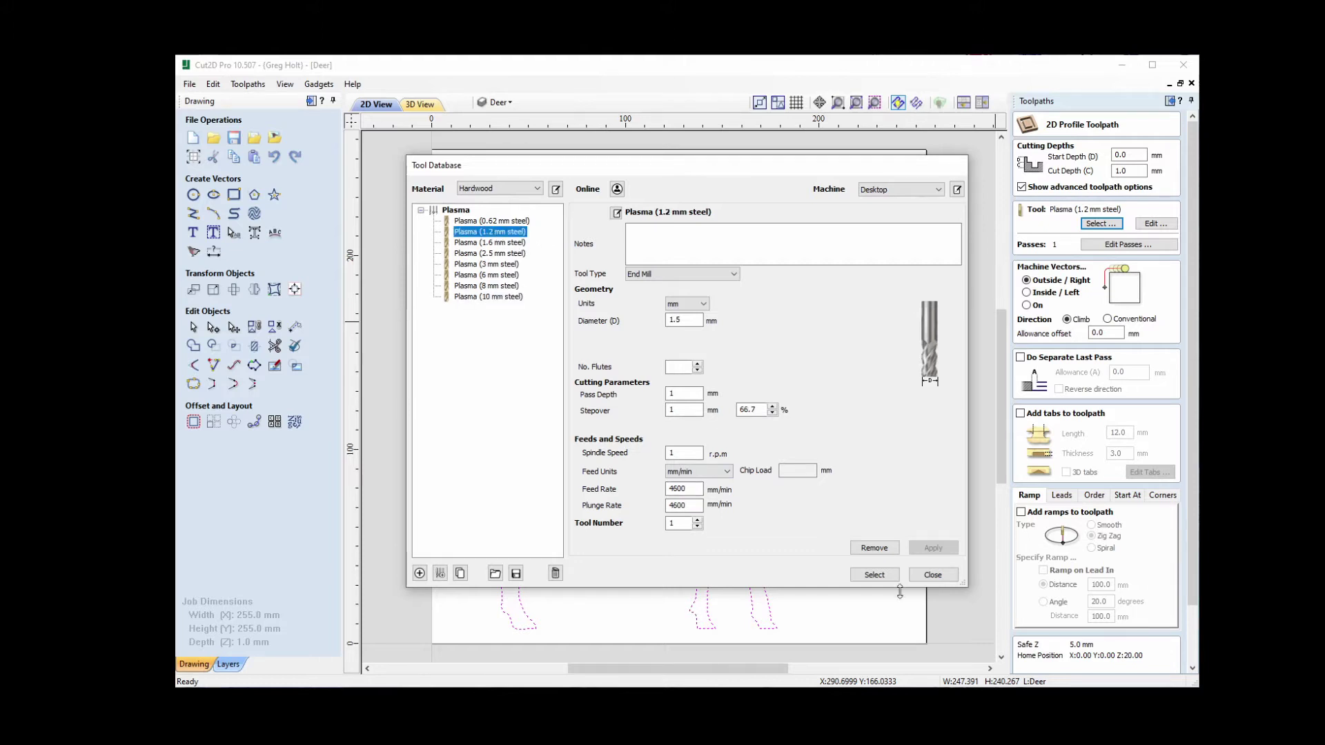
pyautogui.click(875, 575)
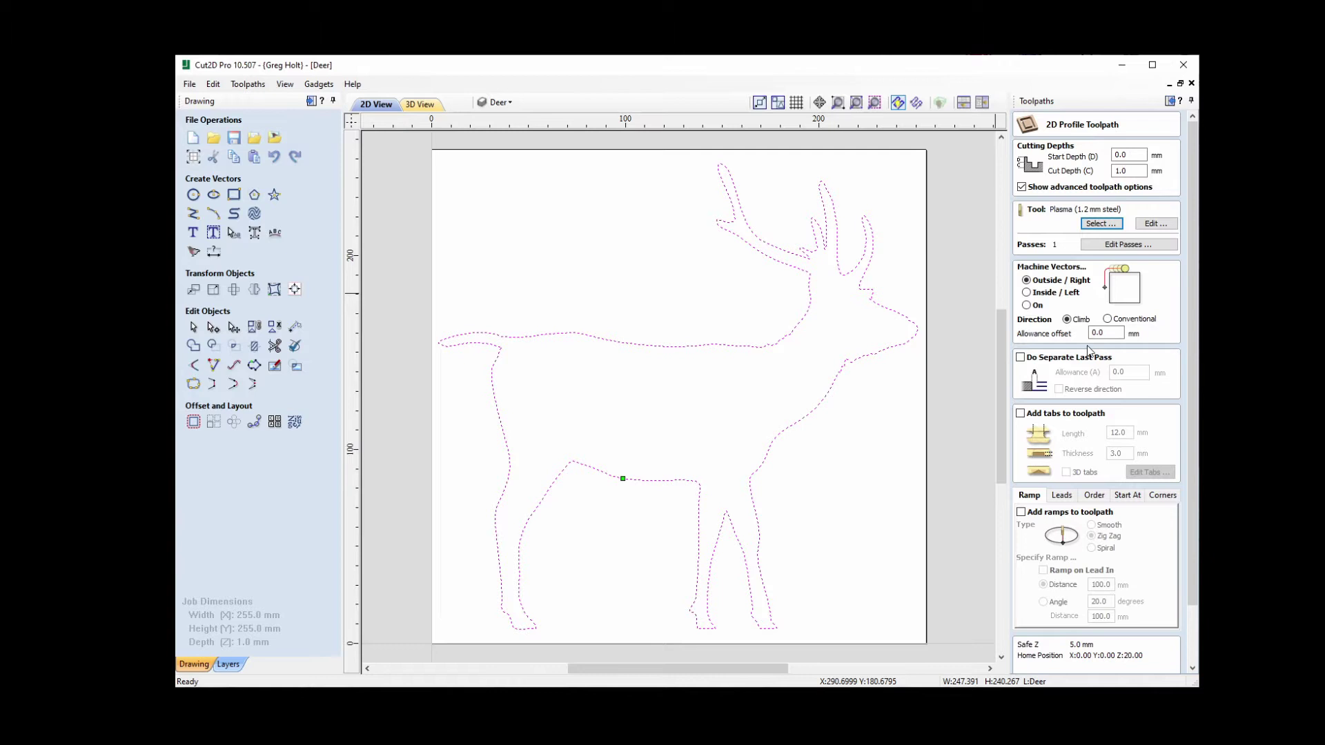
# - Add circular leads with a 4.0 mm radius and 5.0 mm lead length to the deer profile toolpath
pyautogui.scroll(-1, 1074, 359)
pyautogui.scroll(-4, 1074, 359)
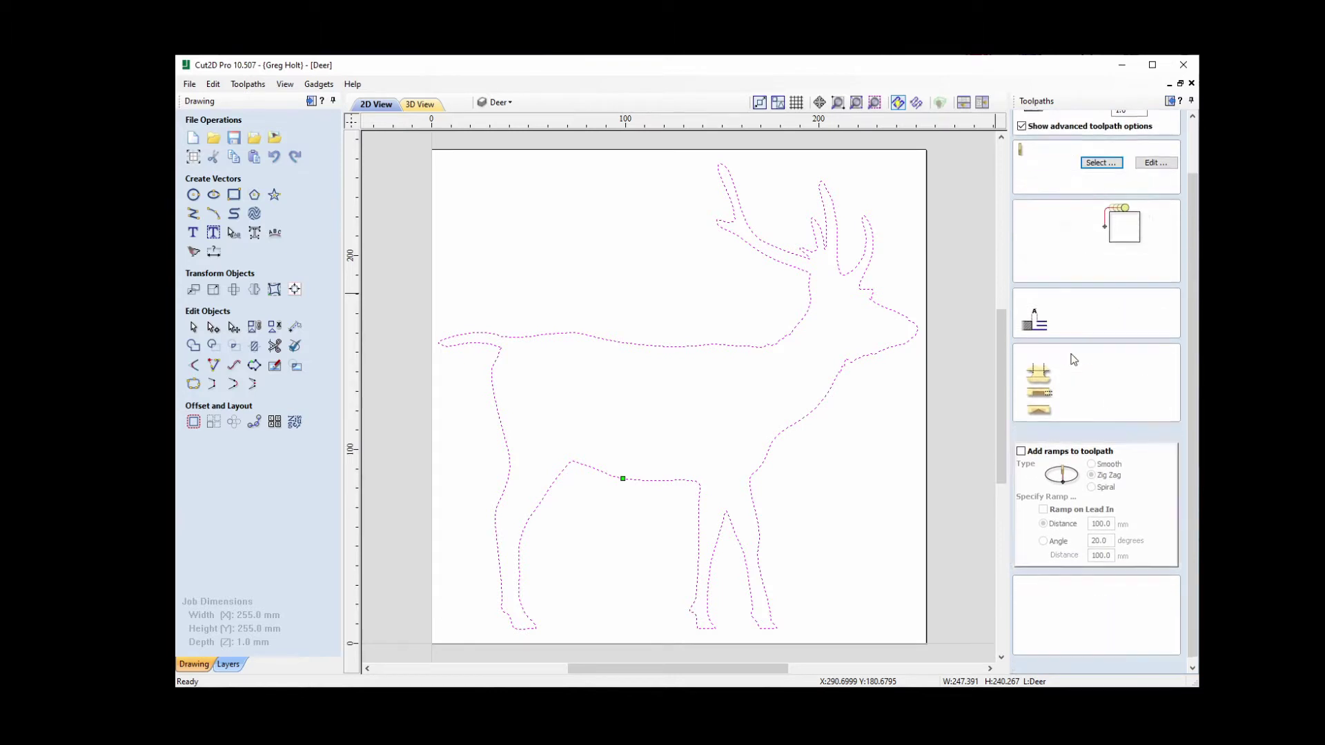
pyautogui.click(1064, 430)
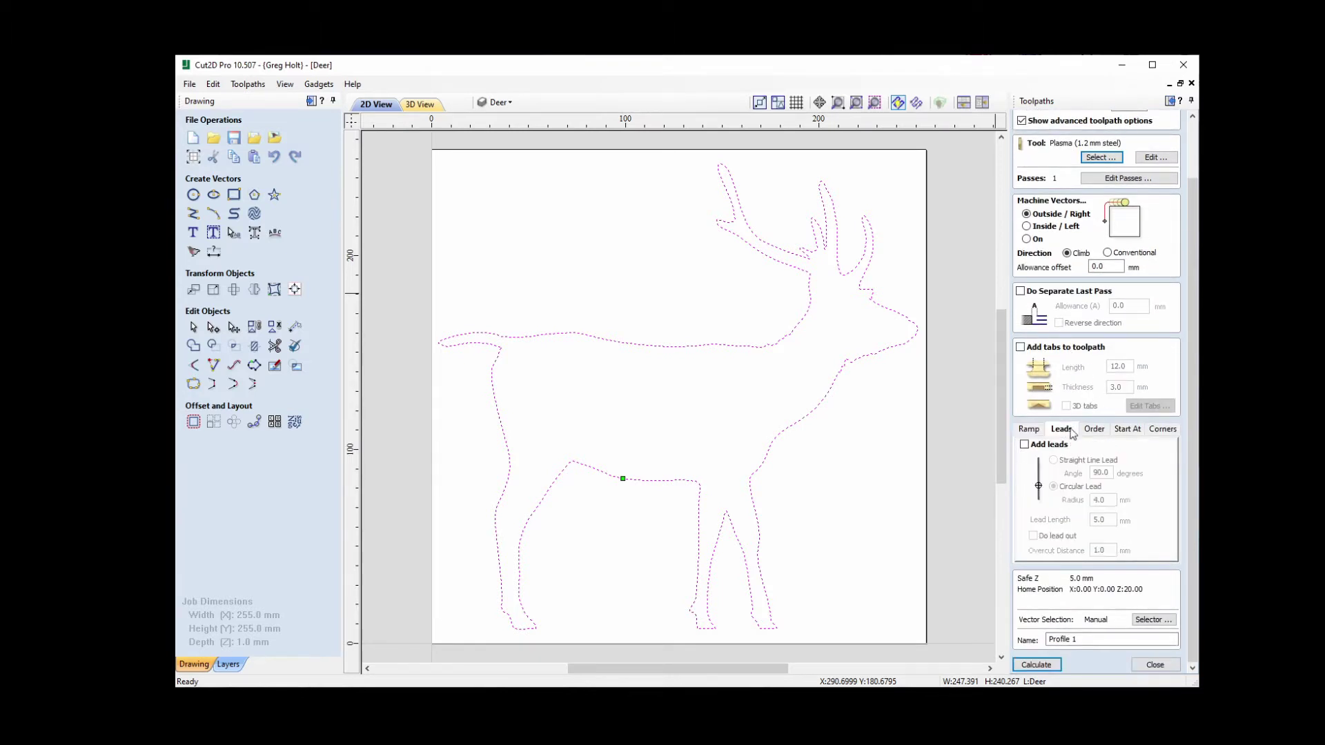
pyautogui.click(1024, 445)
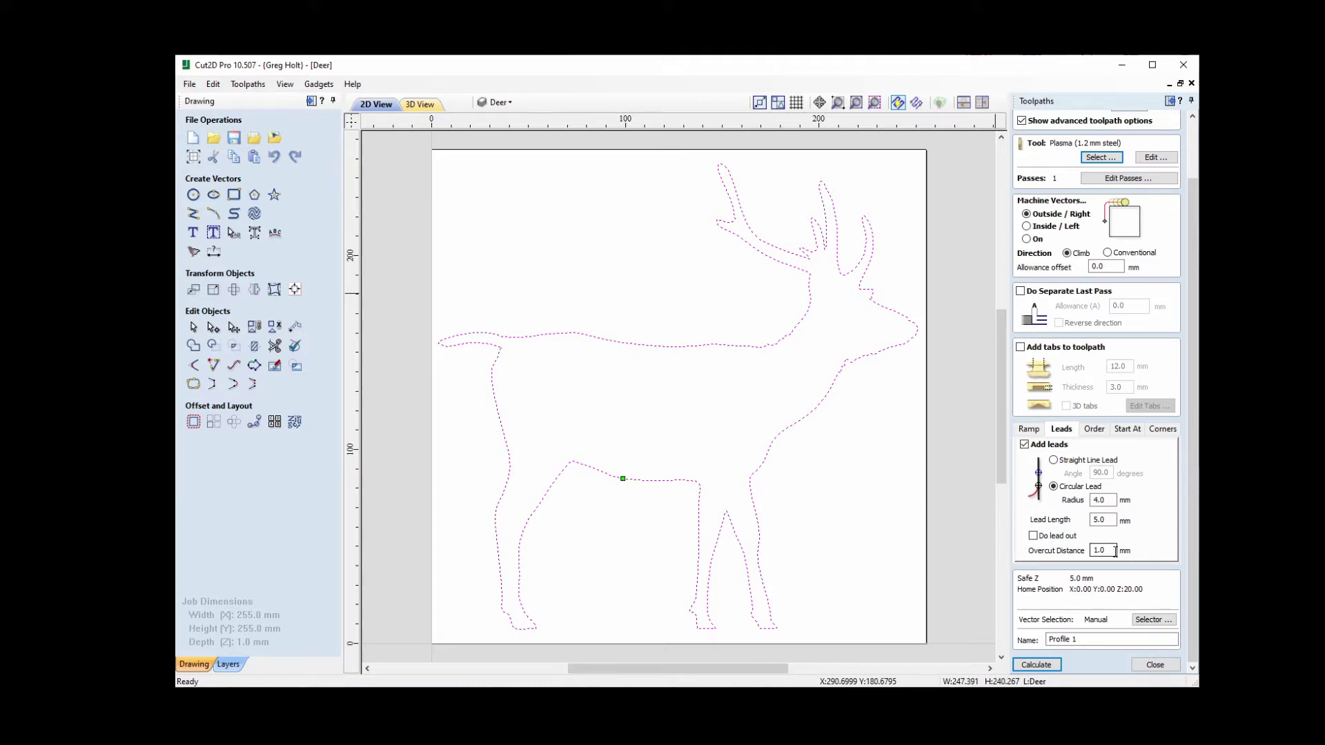
# - Calculate the profile toolpath under the name Deer and close the toolpath settings after checking the lead-in
pyautogui.moveTo(1087, 640); pyautogui.dragTo(1028, 643)
pyautogui.write('Deer')
pyautogui.click(1037, 665)
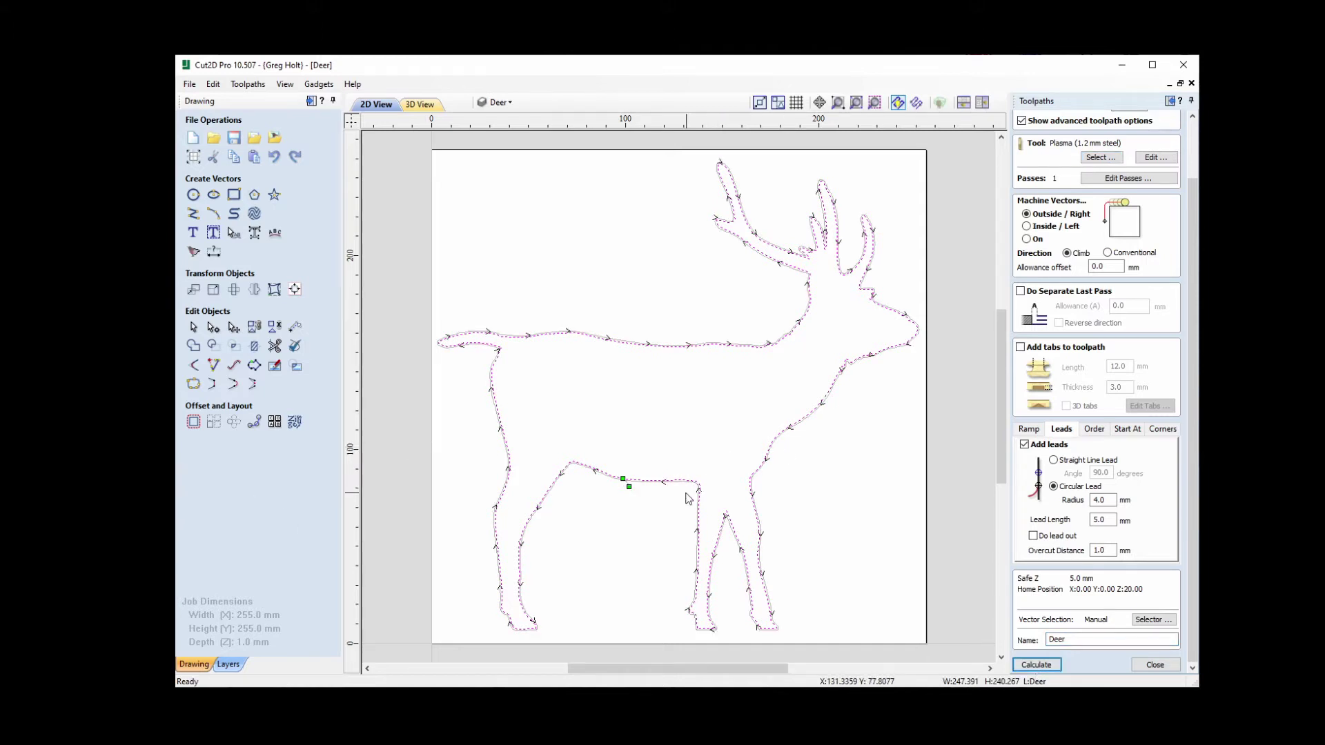
pyautogui.scroll(1, 621, 491)
pyautogui.scroll(7, 621, 491)
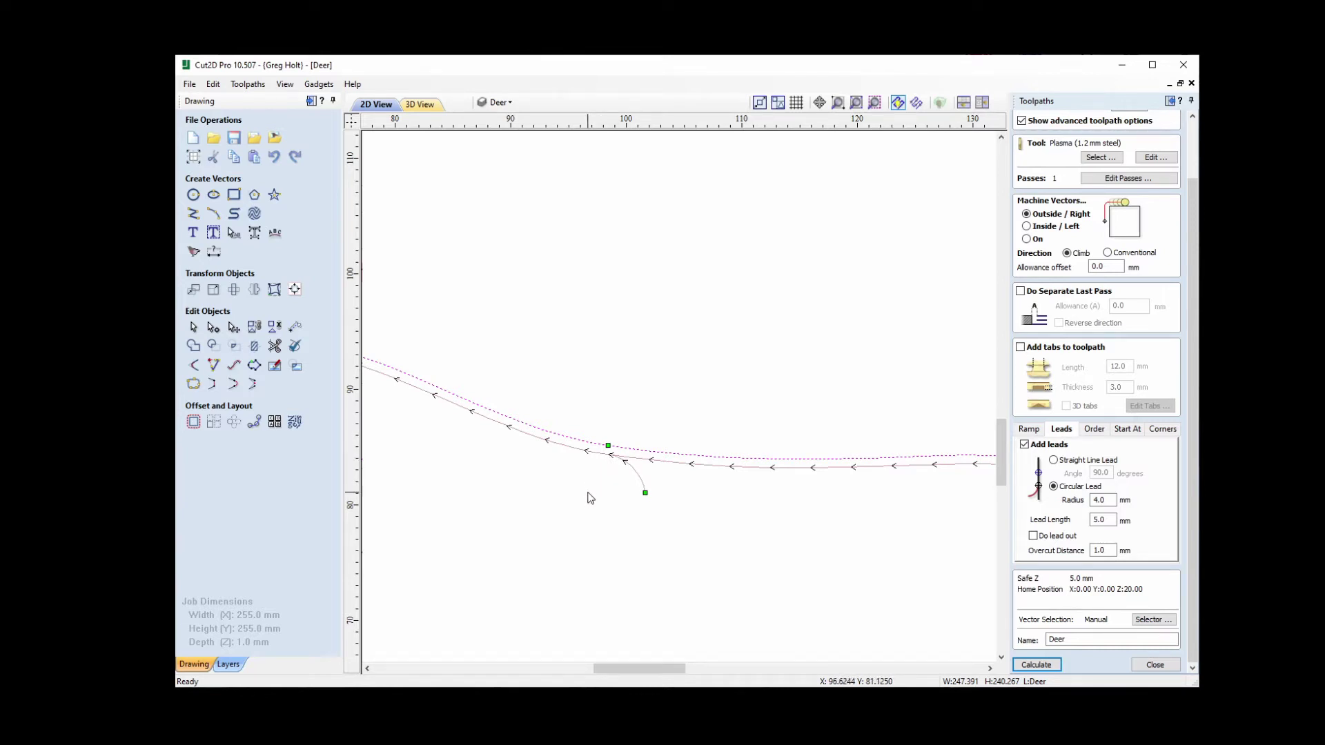
pyautogui.scroll(-8, 590, 495)
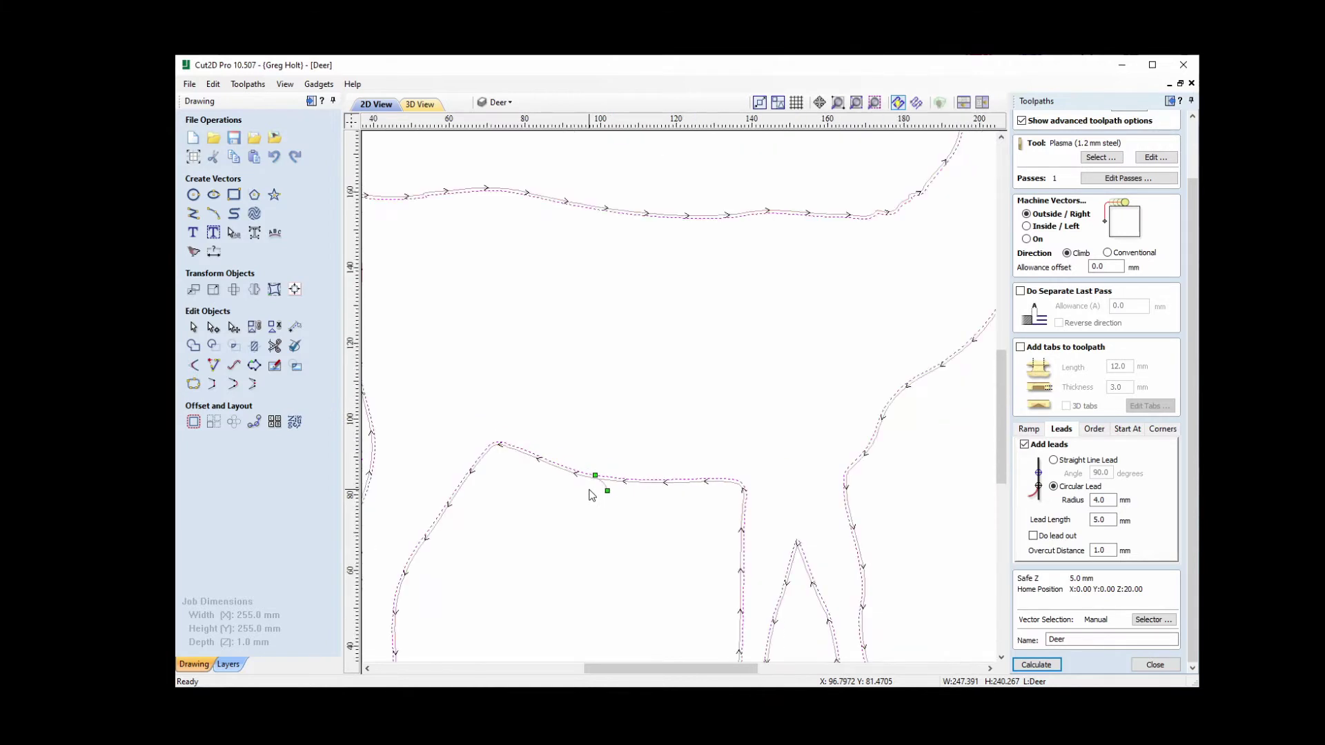
pyautogui.scroll(-1, 590, 496)
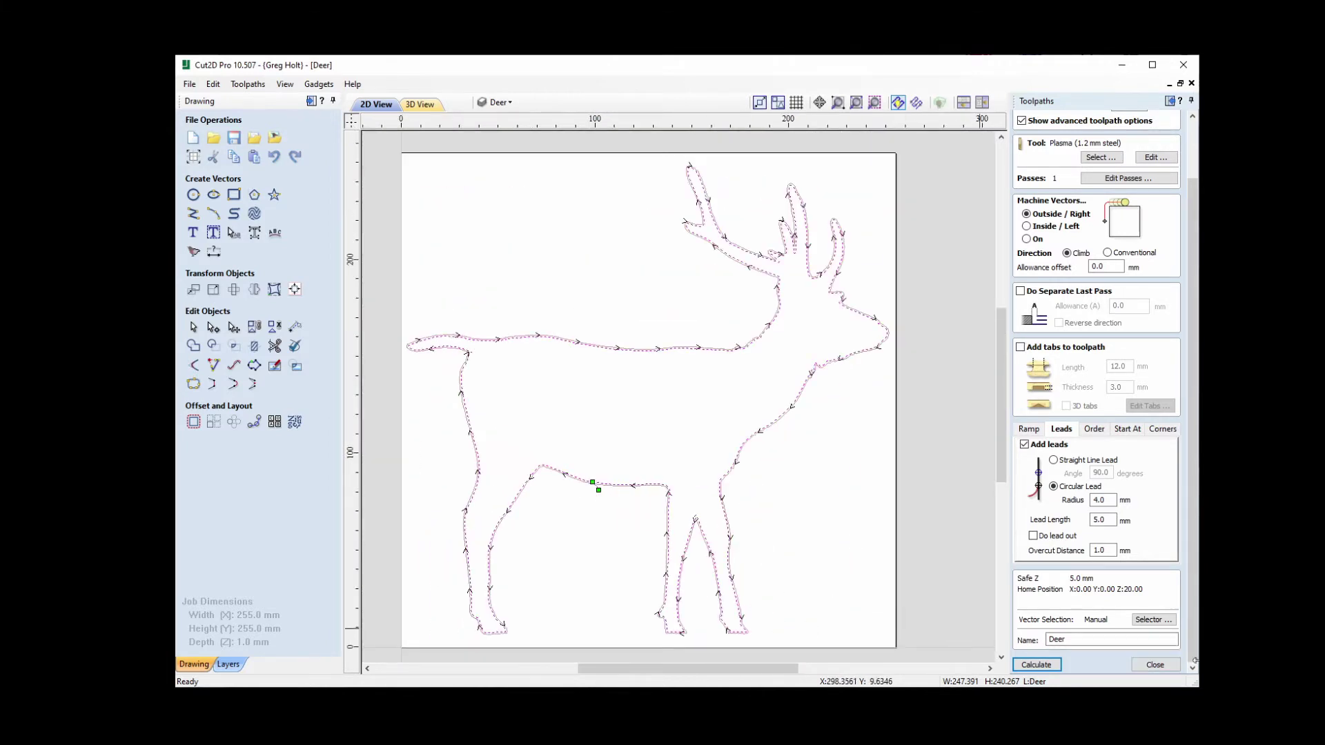
pyautogui.click(1154, 666)
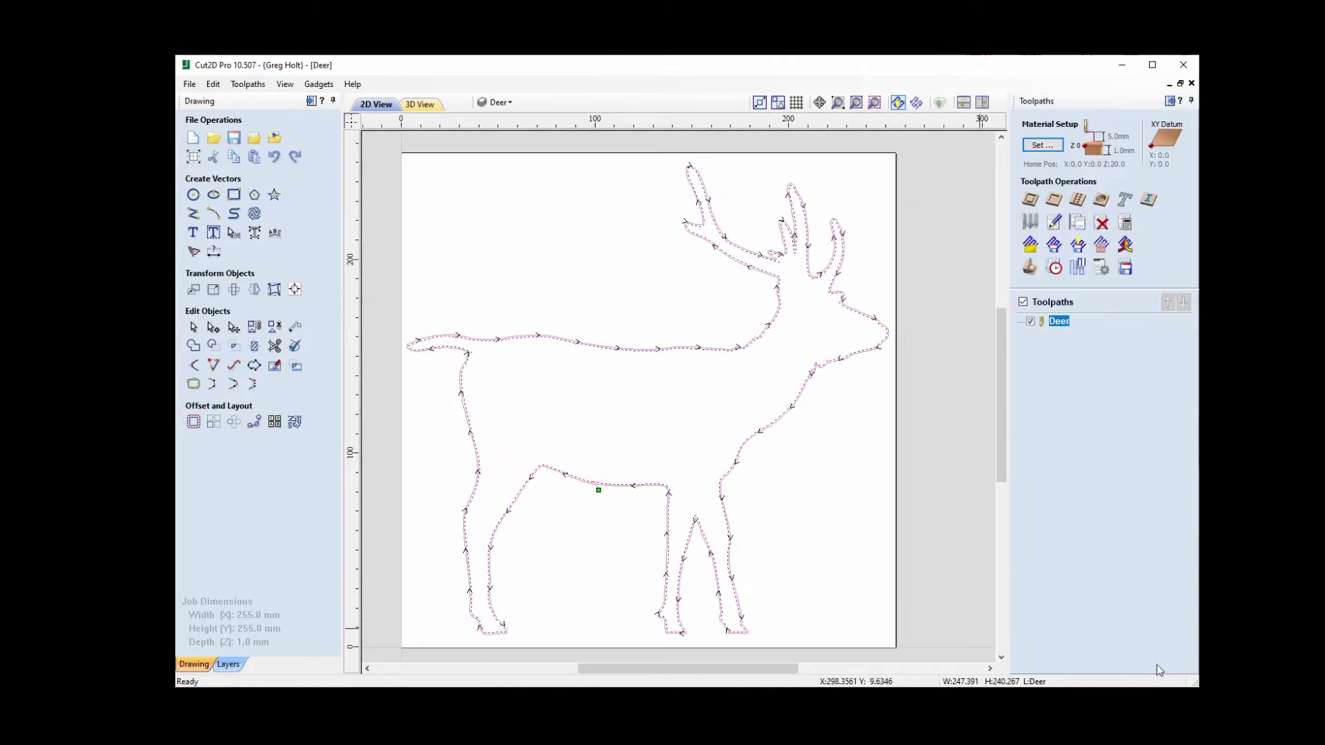
# - Save the Deer toolpath with the Plasma MM post processor as Deer.txt in the YouTube folder, replacing the existing file
pyautogui.click(1125, 266)
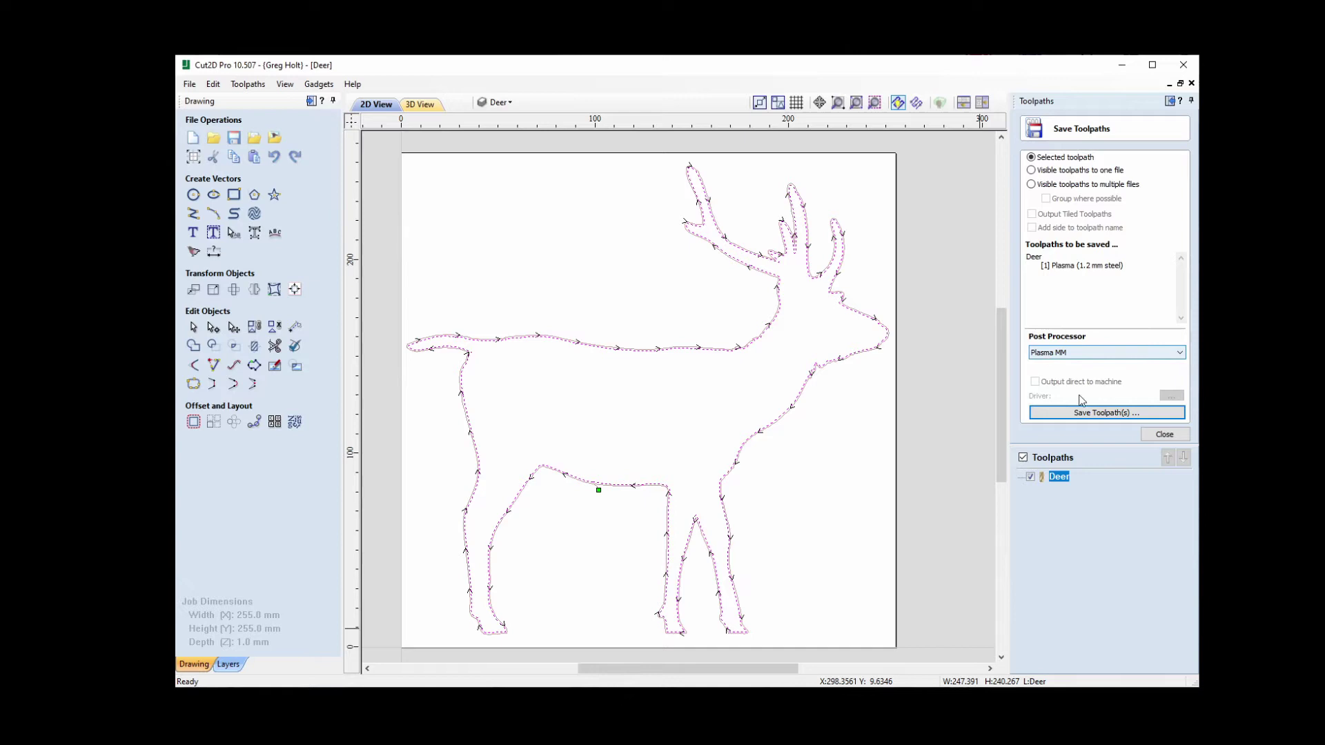
pyautogui.click(1098, 413)
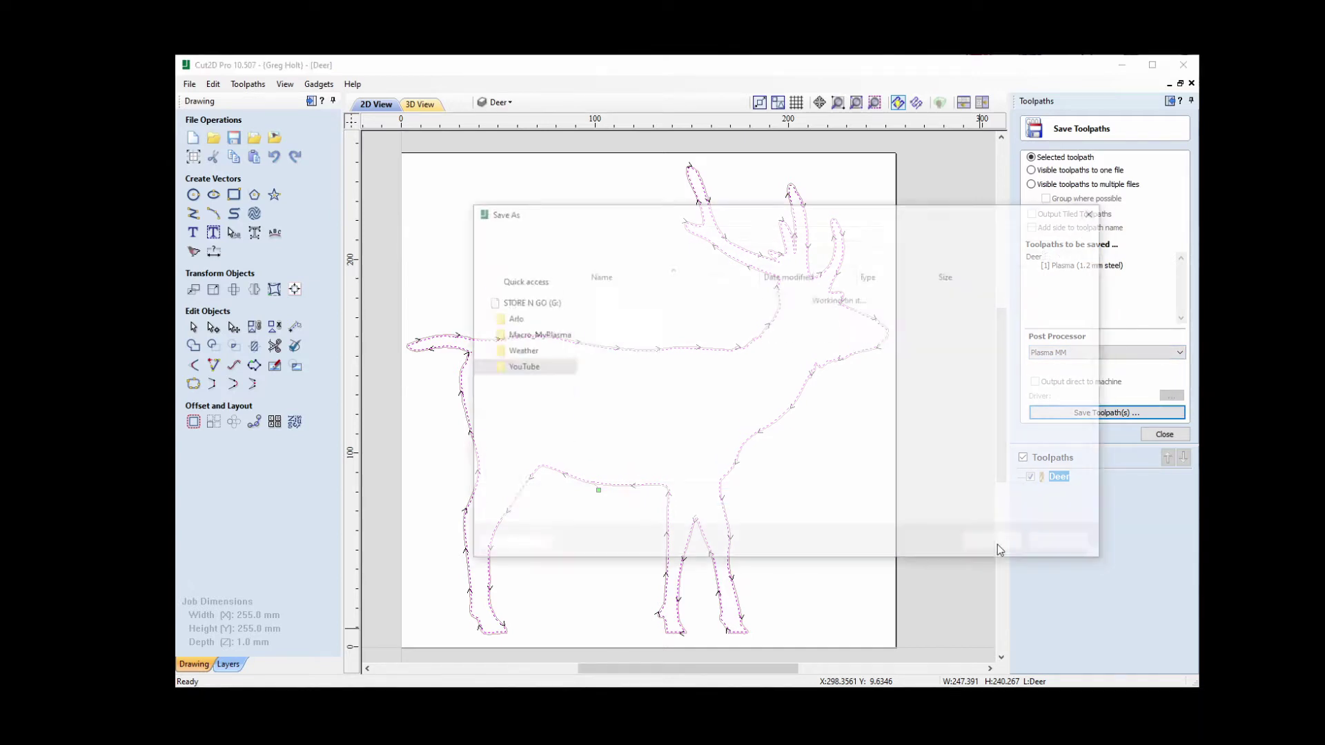
pyautogui.click(603, 324)
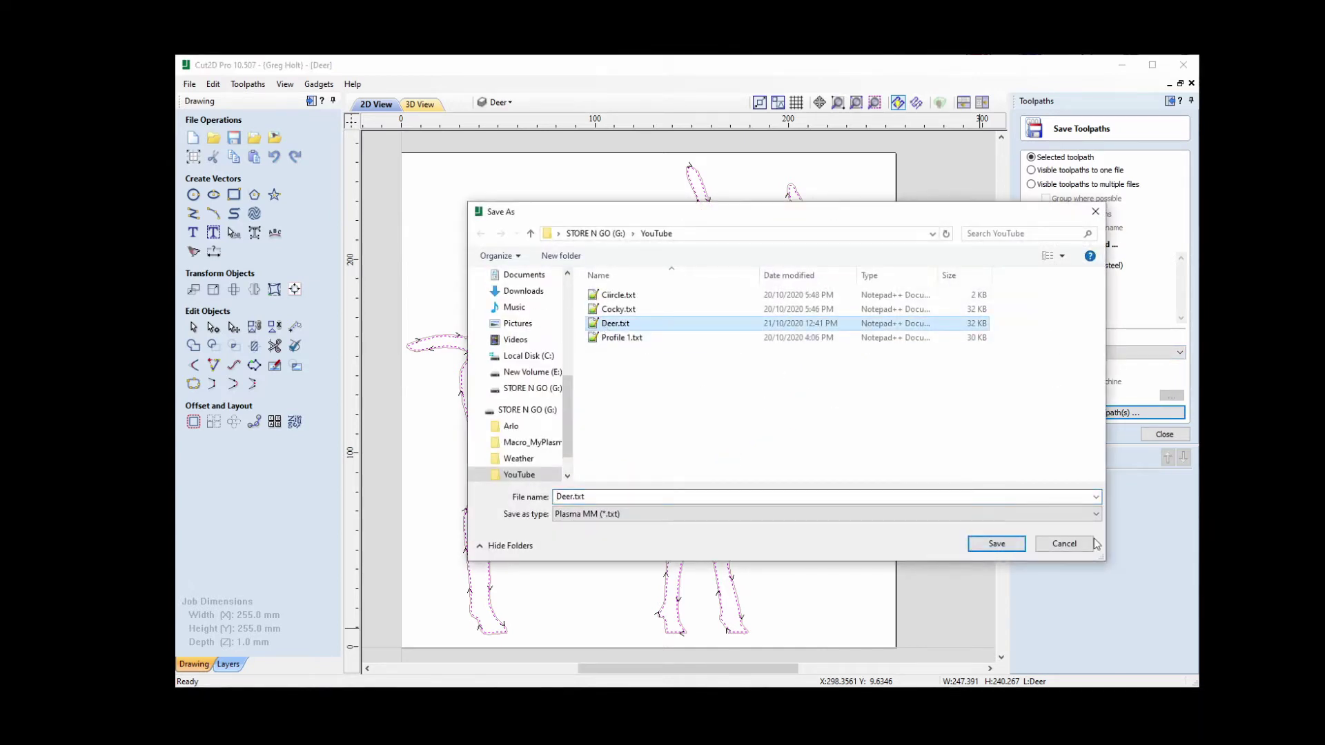
pyautogui.click(1003, 544)
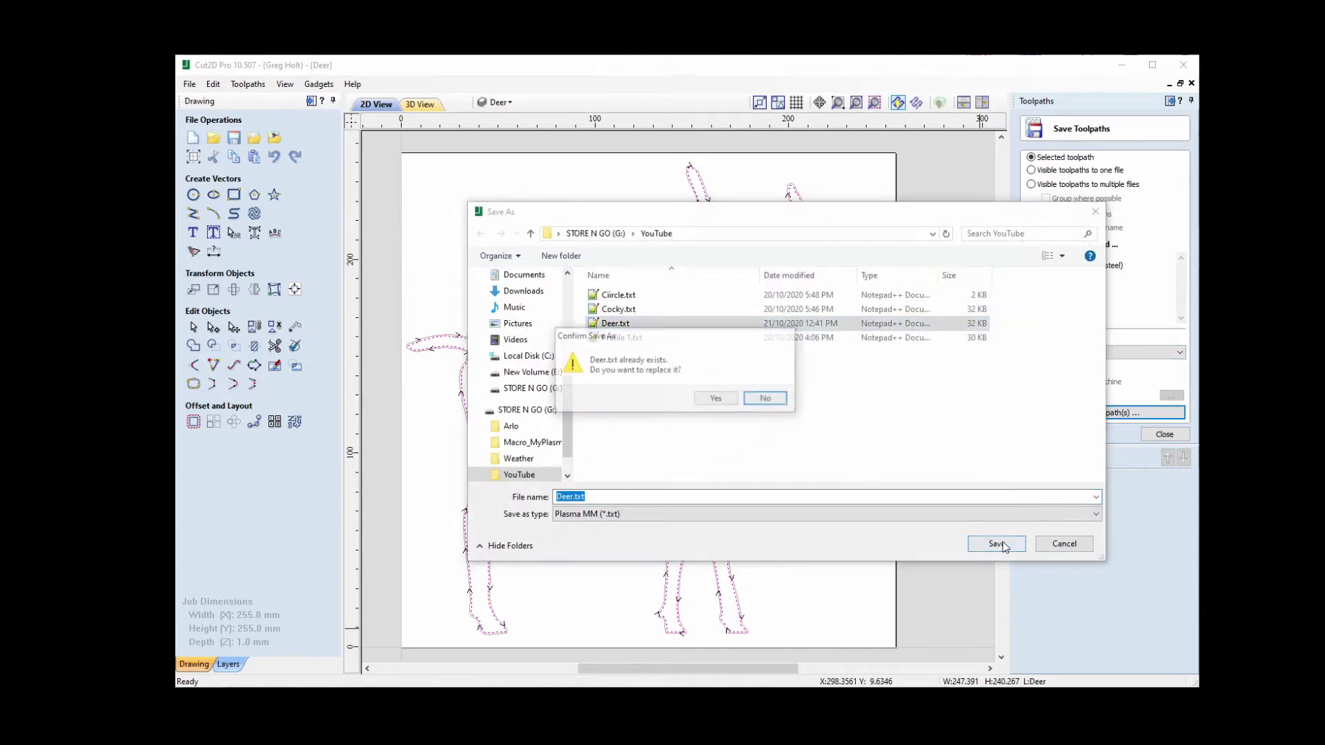
pyautogui.click(730, 399)
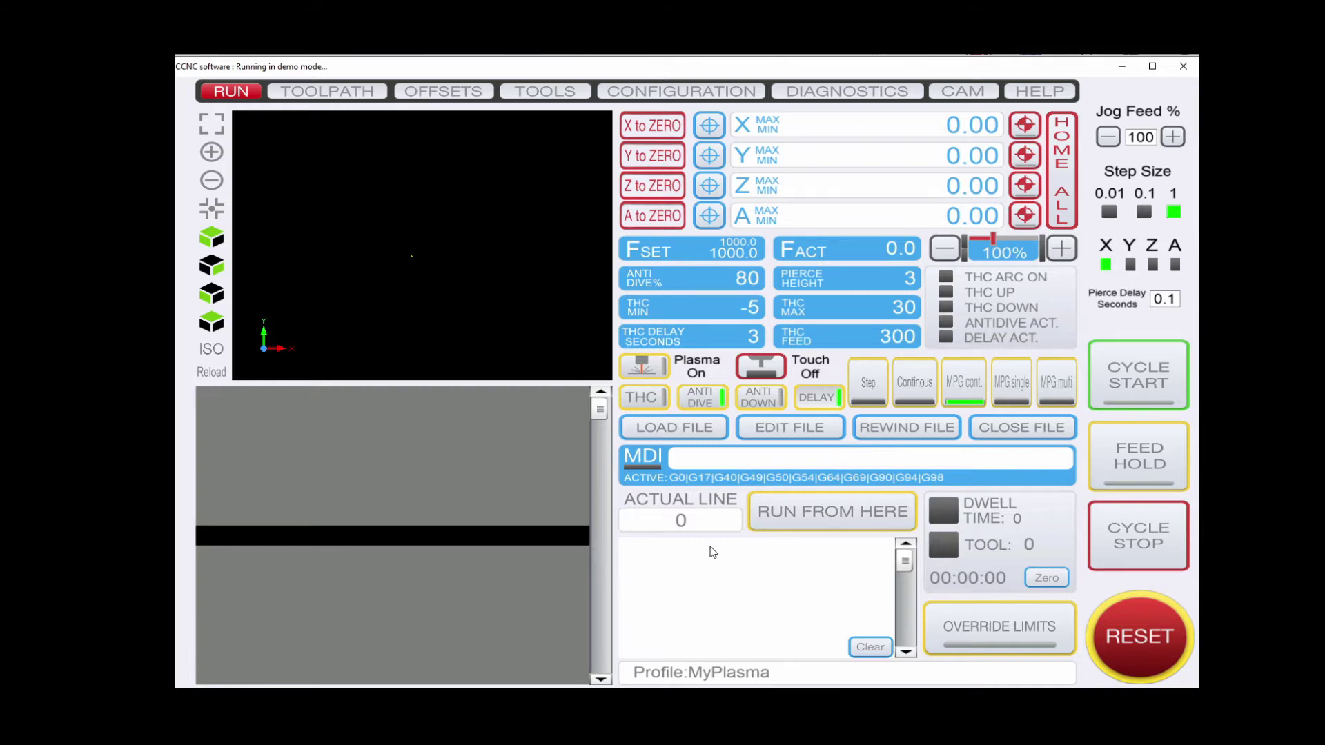
# - Switch to UCCNC and load the Deer.txt toolpath file
pyautogui.click(675, 428)
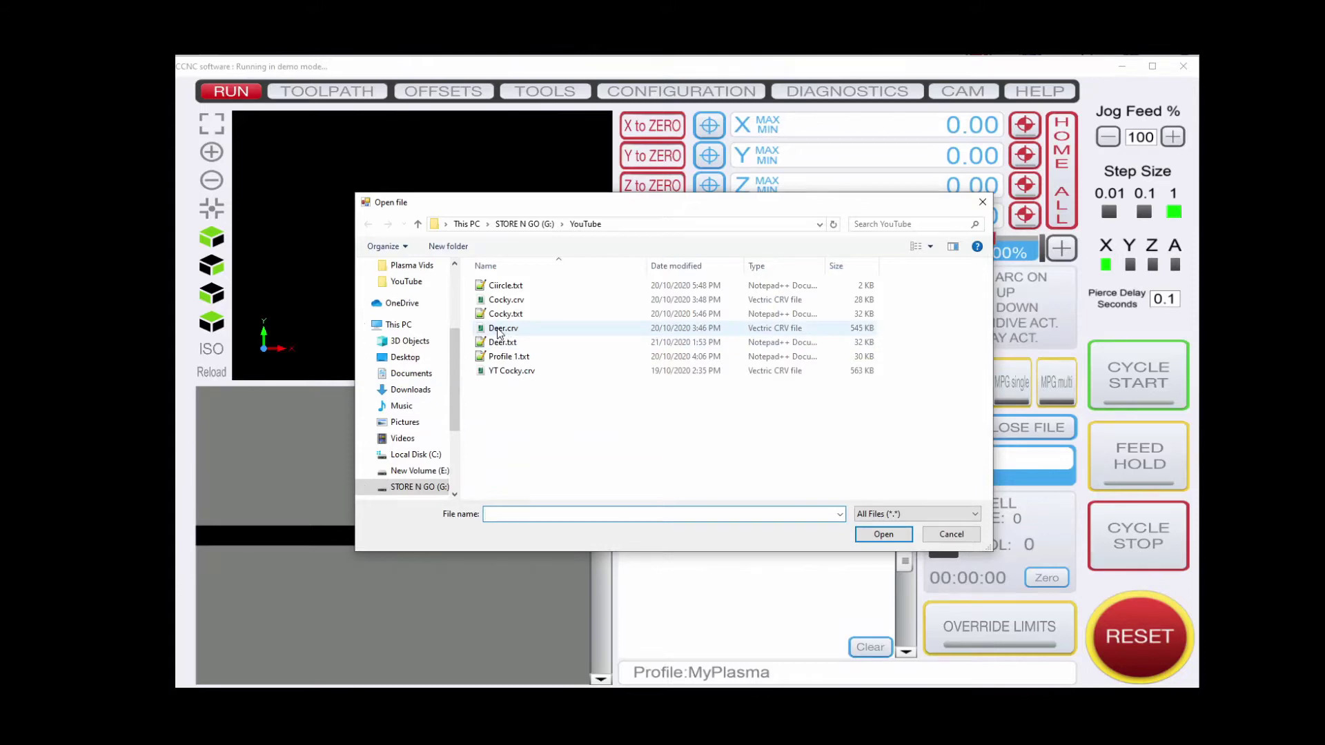
pyautogui.doubleClick(501, 342)
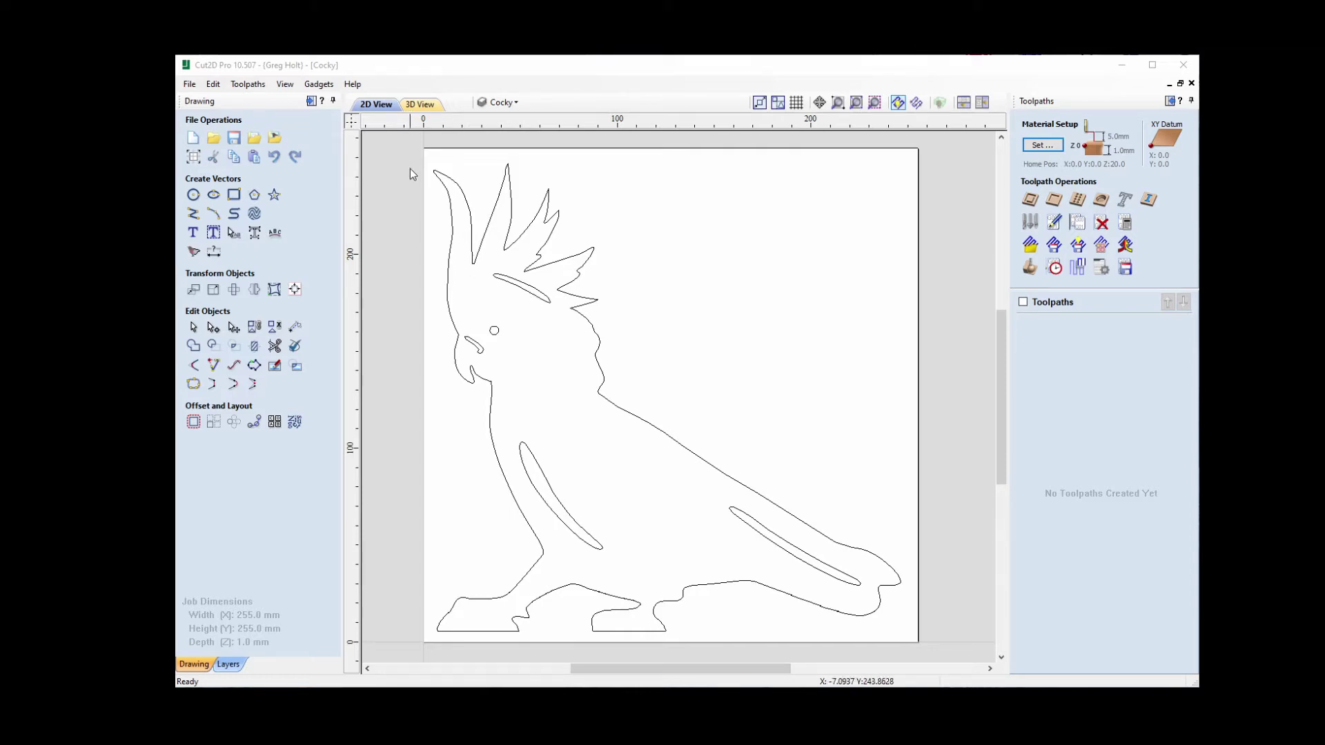
# - Switch to Cut2D Pro and set up a profile toolpath on all cockatoo vectors with straight line leads 1.5 mm long
pyautogui.moveTo(405, 152); pyautogui.dragTo(977, 652)
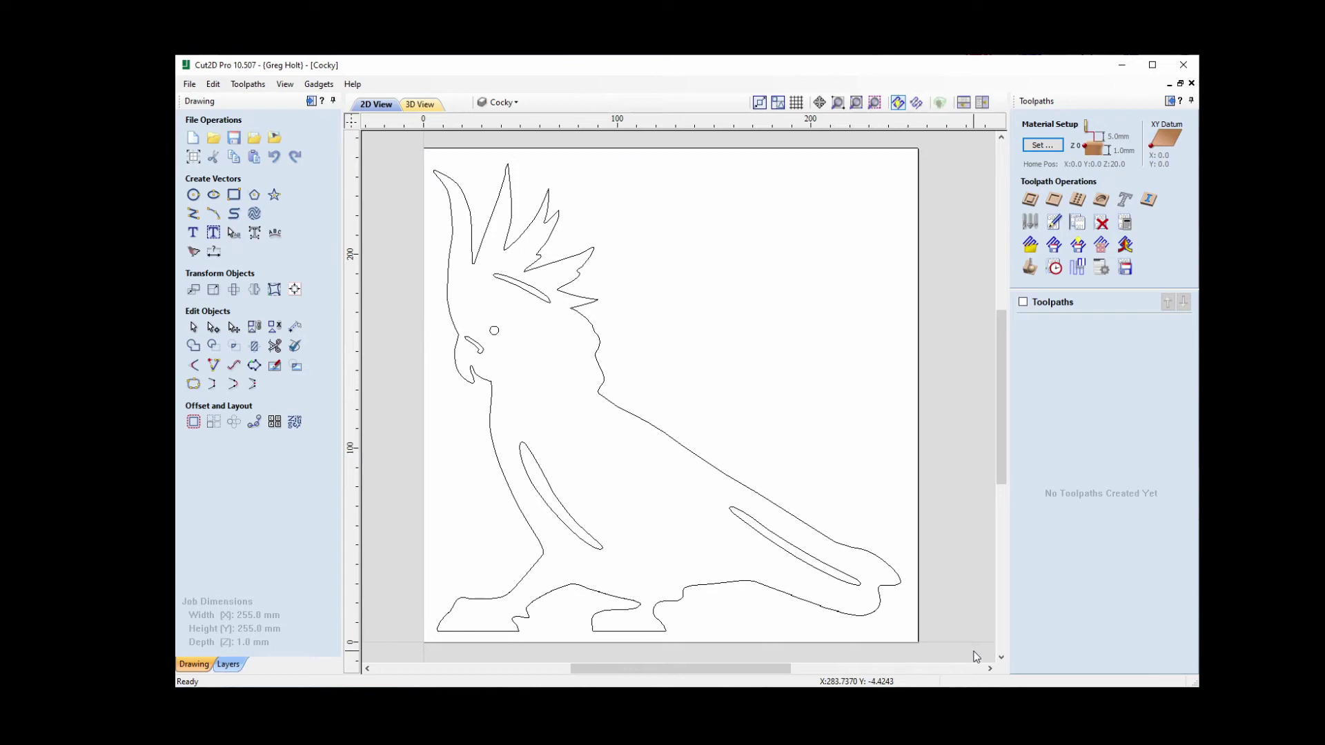
pyautogui.click(1030, 200)
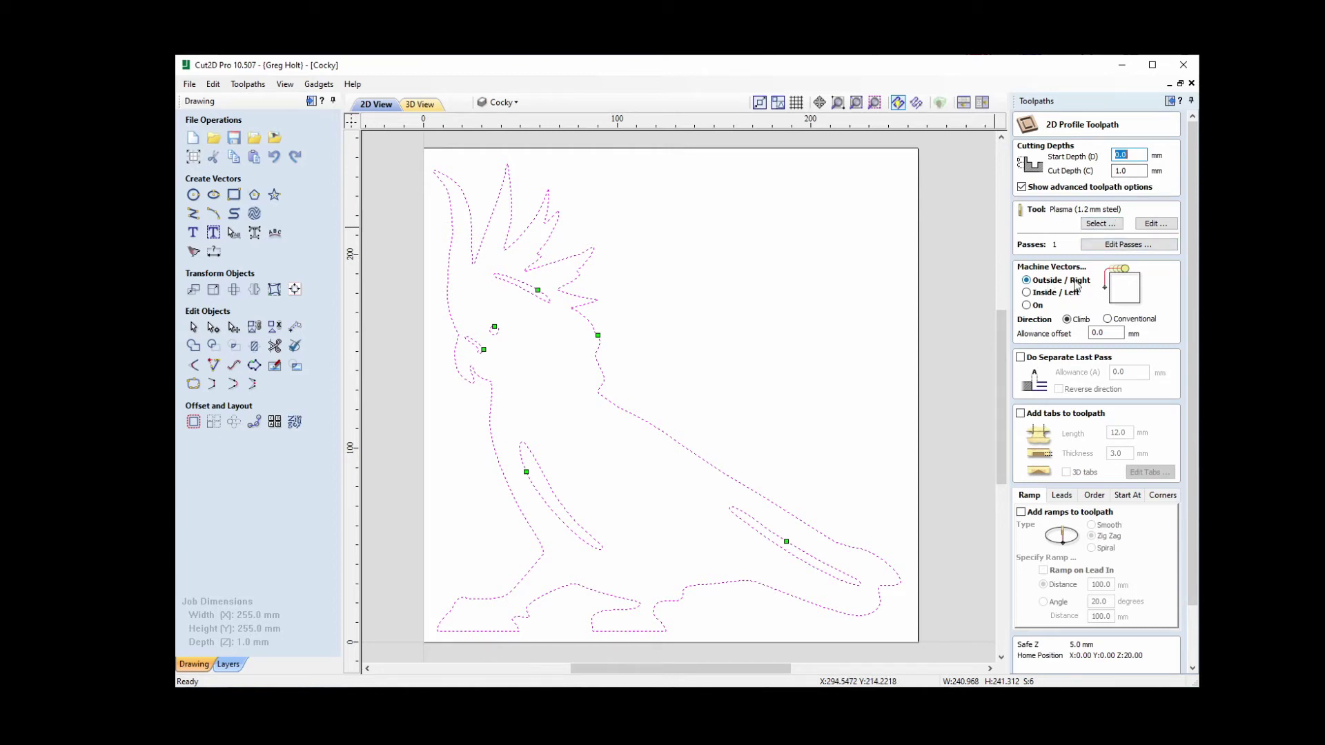
pyautogui.click(1061, 496)
pyautogui.click(1025, 512)
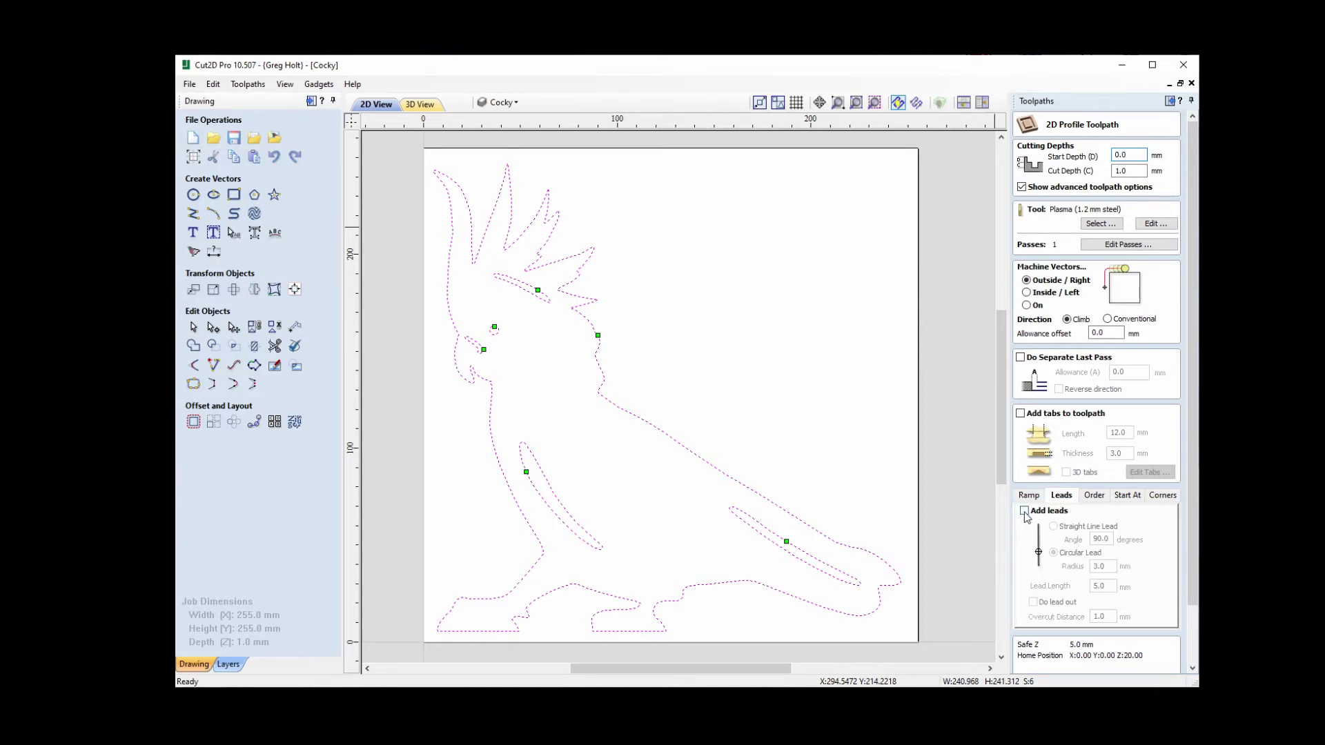
pyautogui.click(1054, 527)
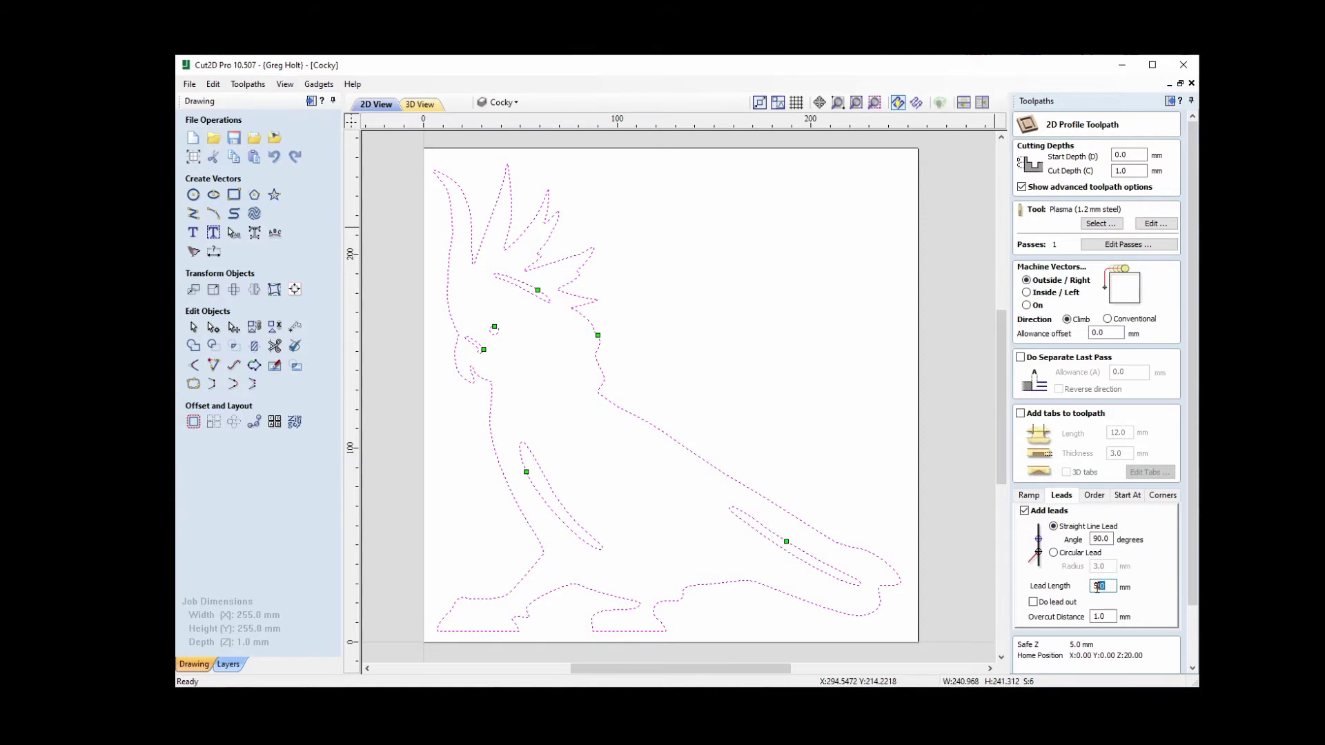
pyautogui.write('1.5')
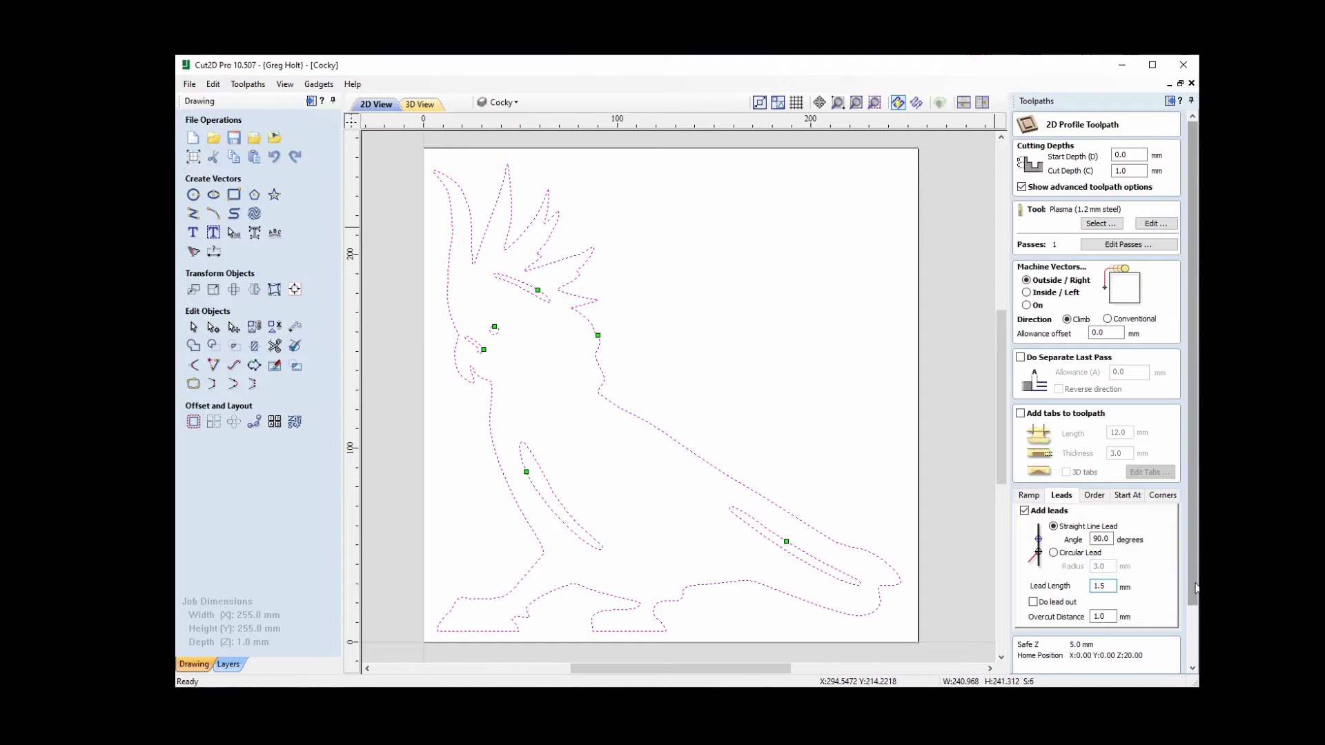
# - Calculate the profile toolpath under the name Cocky and check the lead-in inside the small slot near the beak
pyautogui.scroll(-2, 1192, 621)
pyautogui.moveTo(1080, 640); pyautogui.dragTo(1043, 640)
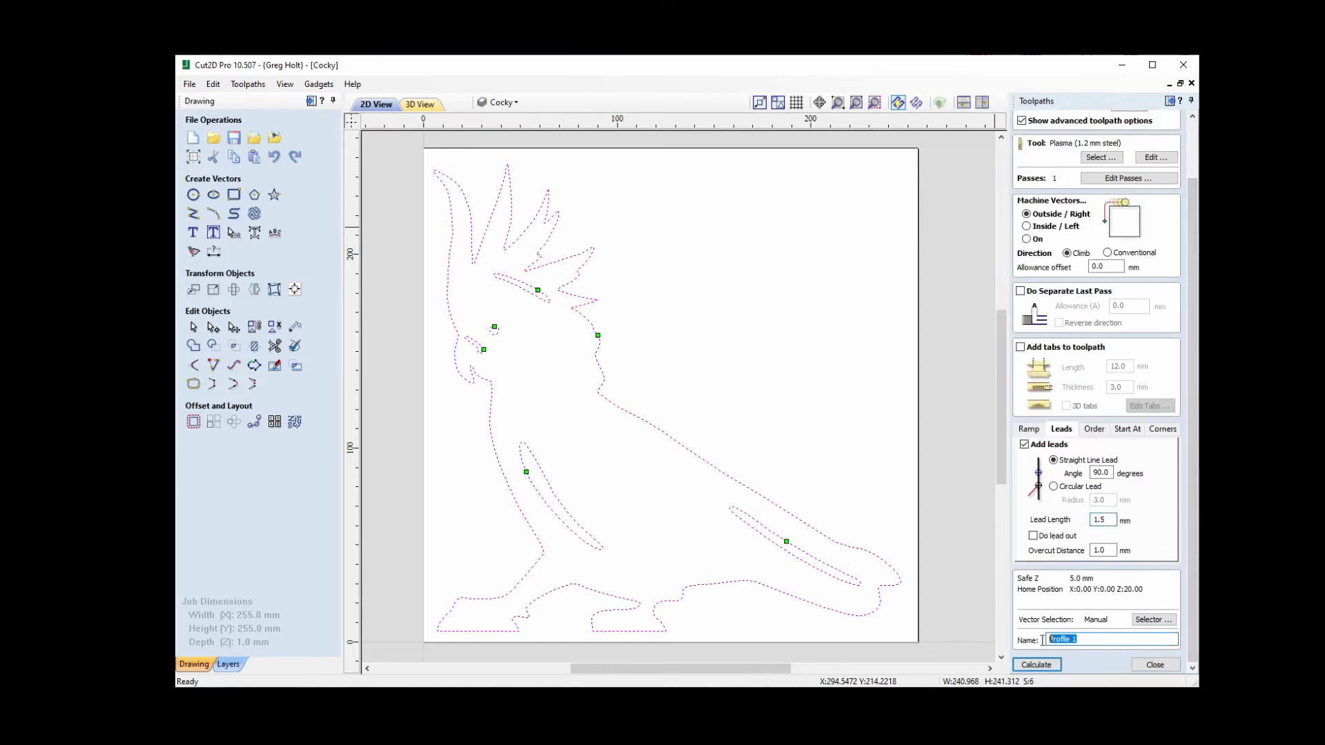
pyautogui.write('Cocky')
pyautogui.click(1035, 663)
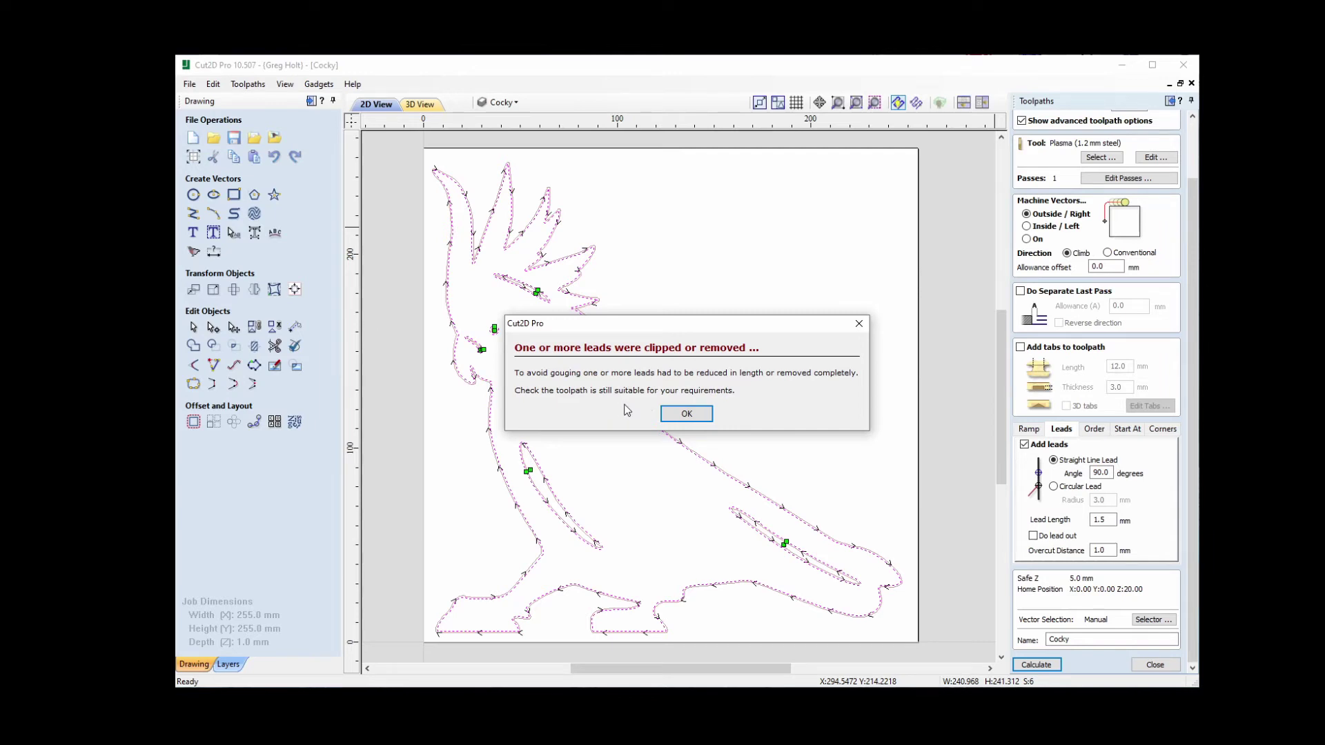
pyautogui.click(686, 414)
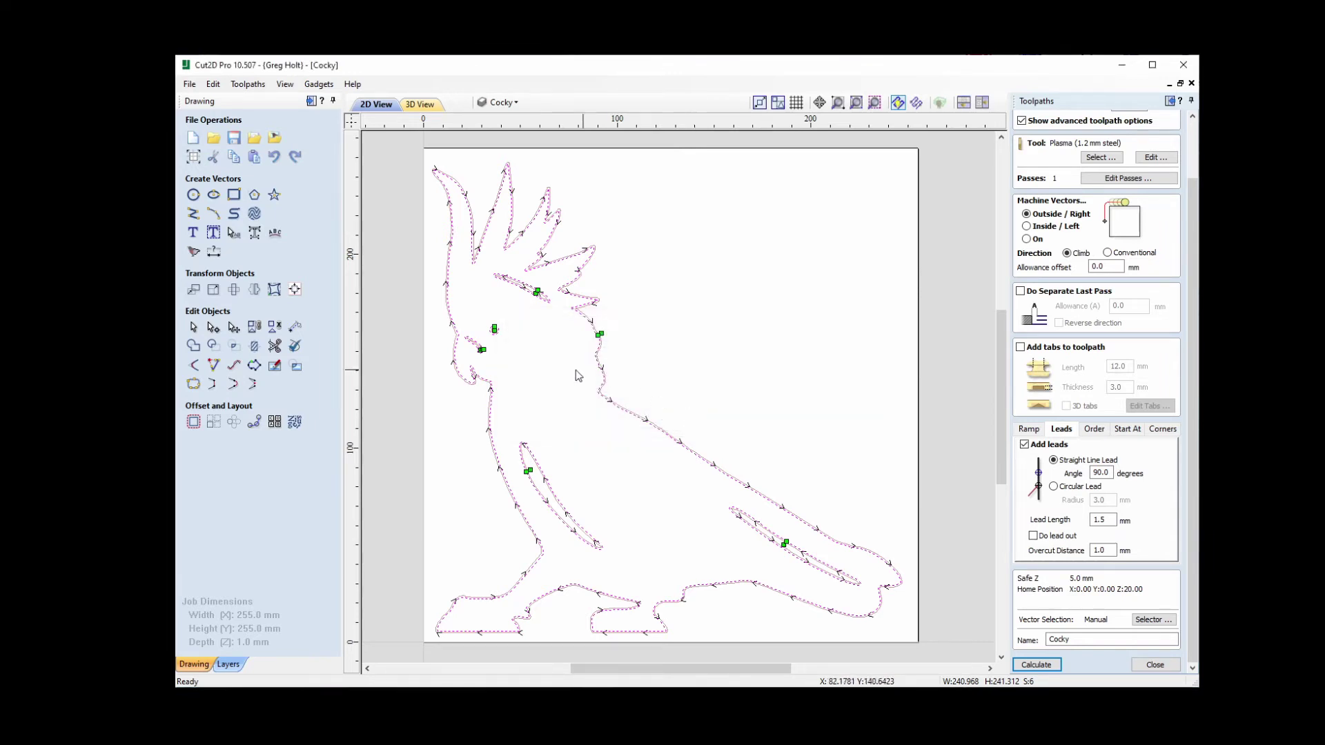
pyautogui.scroll(12, 482, 352)
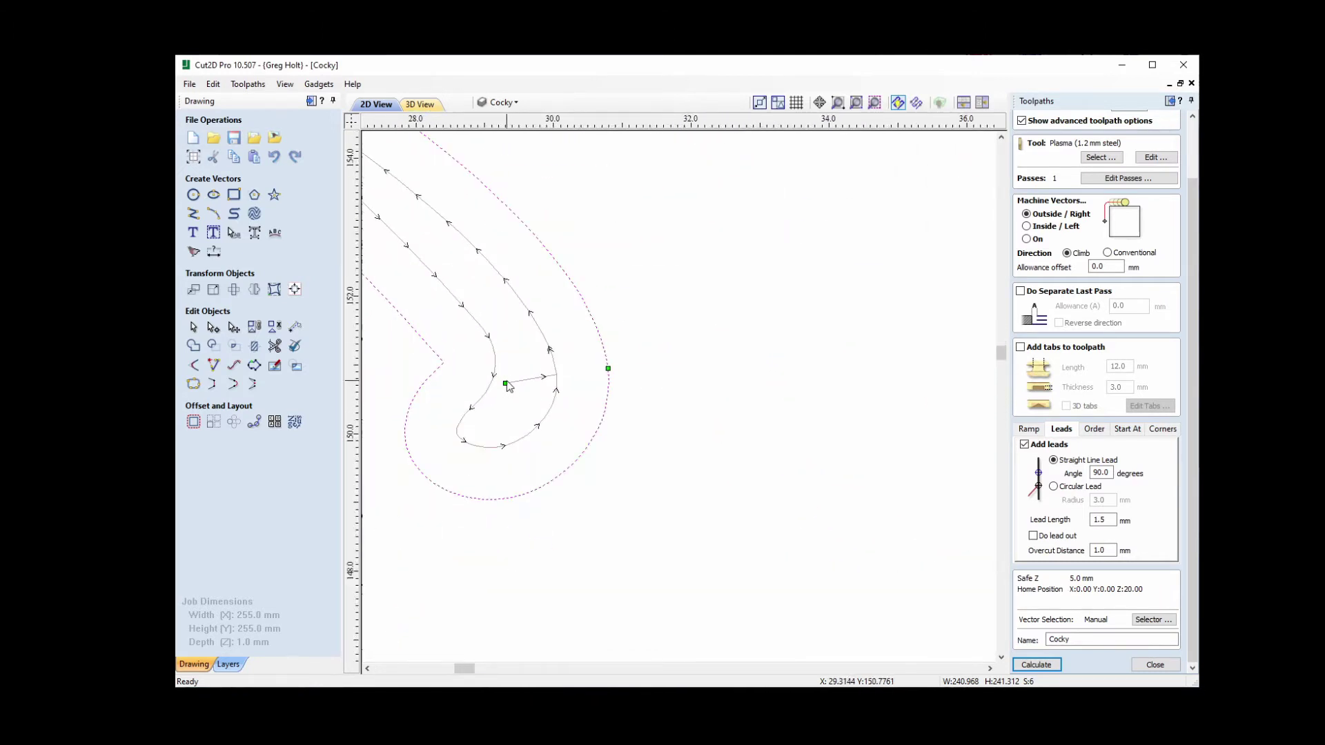
pyautogui.scroll(-5, 508, 387)
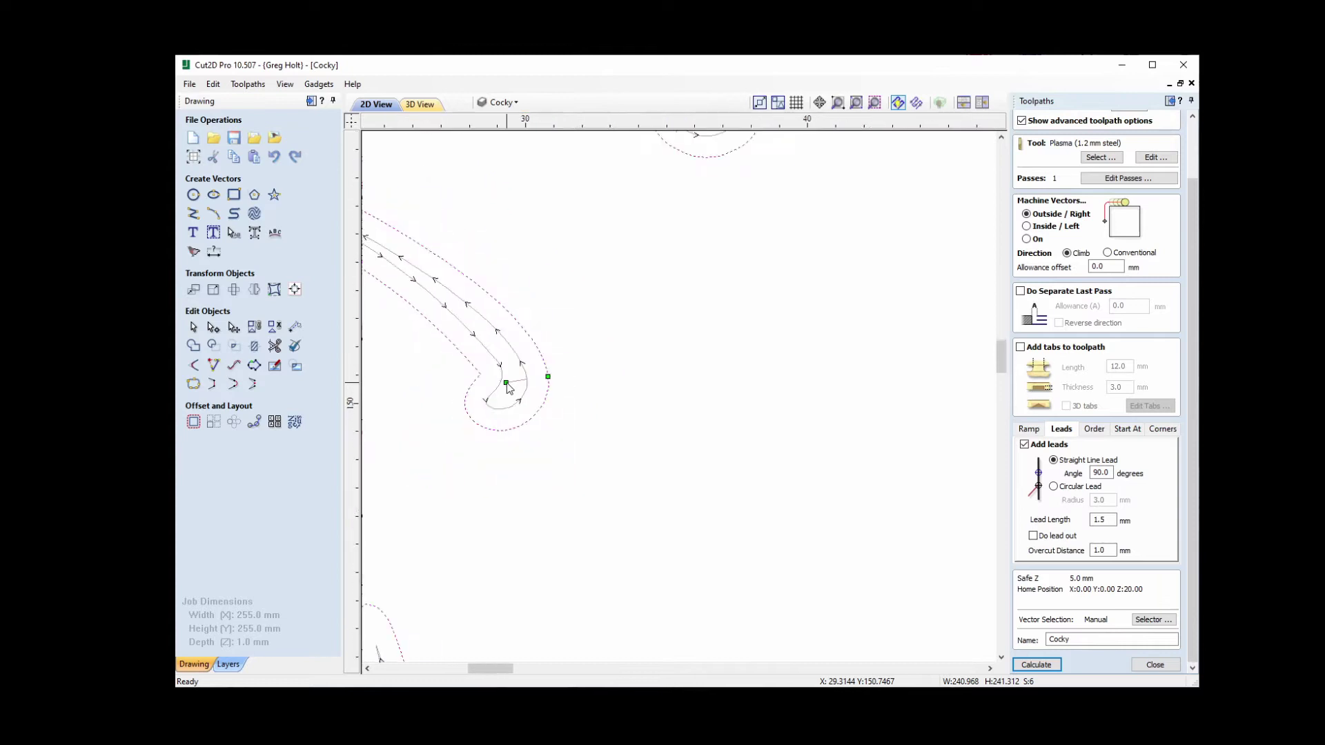
# - Examine the lead-ins on the cockatoo's eye, crest, wing and tail cutouts, and close the profile toolpath settings
pyautogui.scroll(-6, 618, 245)
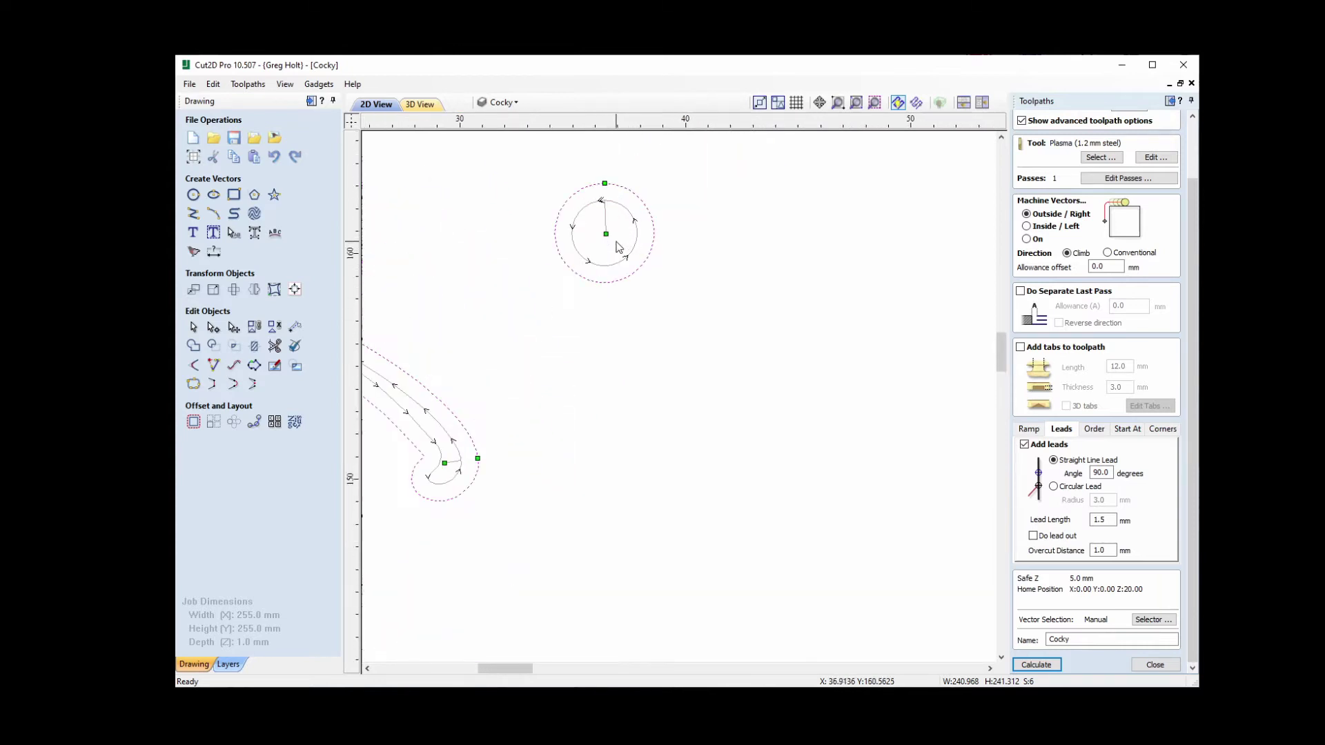
pyautogui.scroll(6, 789, 184)
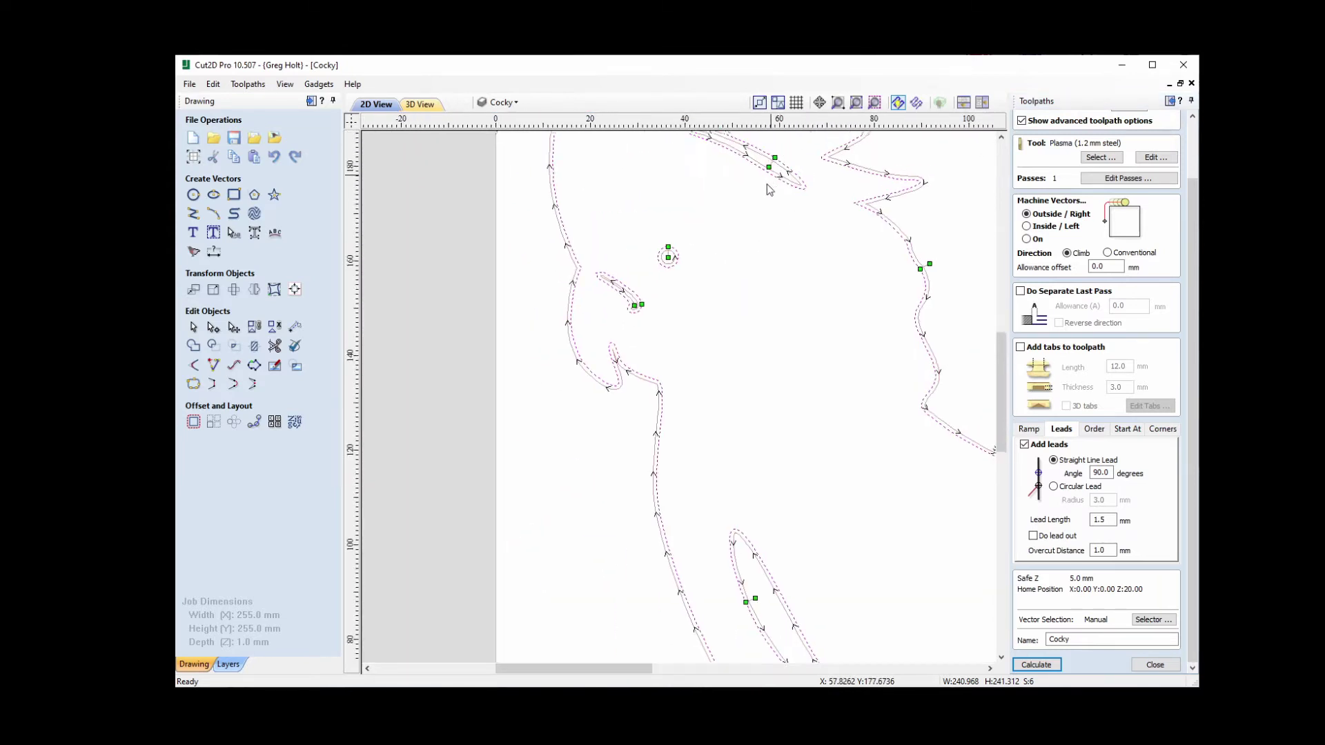
pyautogui.scroll(-10, 697, 310)
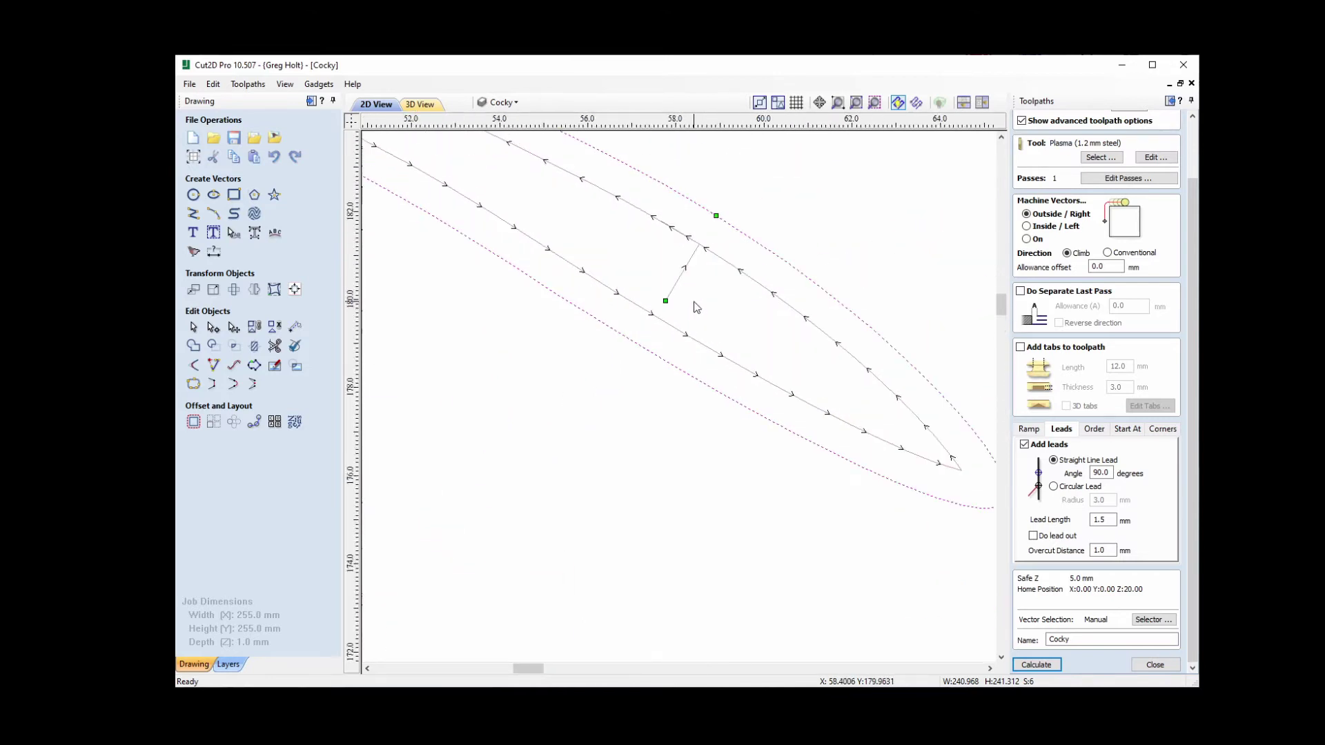
pyautogui.moveTo(698, 519); pyautogui.dragTo(542, 379, button='middle')
pyautogui.scroll(4, 788, 444)
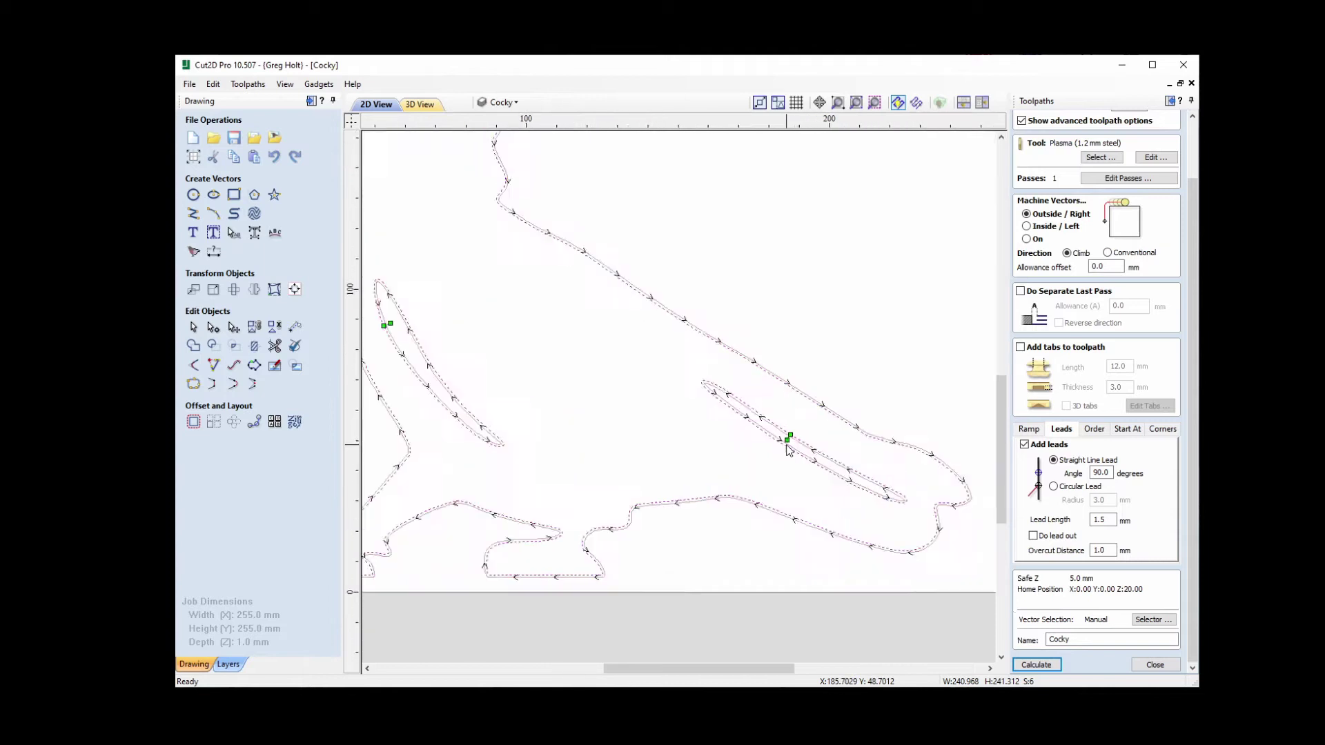
pyautogui.scroll(-4, 789, 436)
pyautogui.scroll(-2, 791, 439)
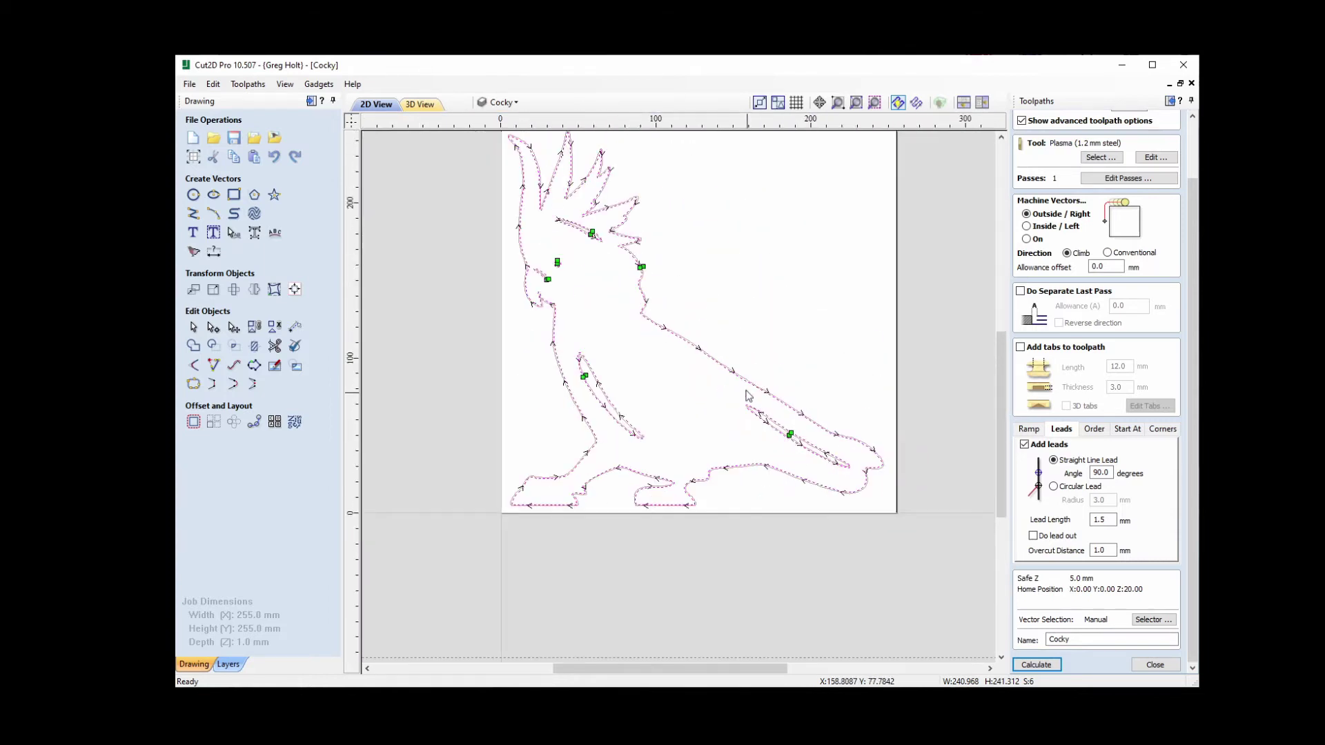
pyautogui.scroll(3, 698, 422)
pyautogui.scroll(-1, 695, 417)
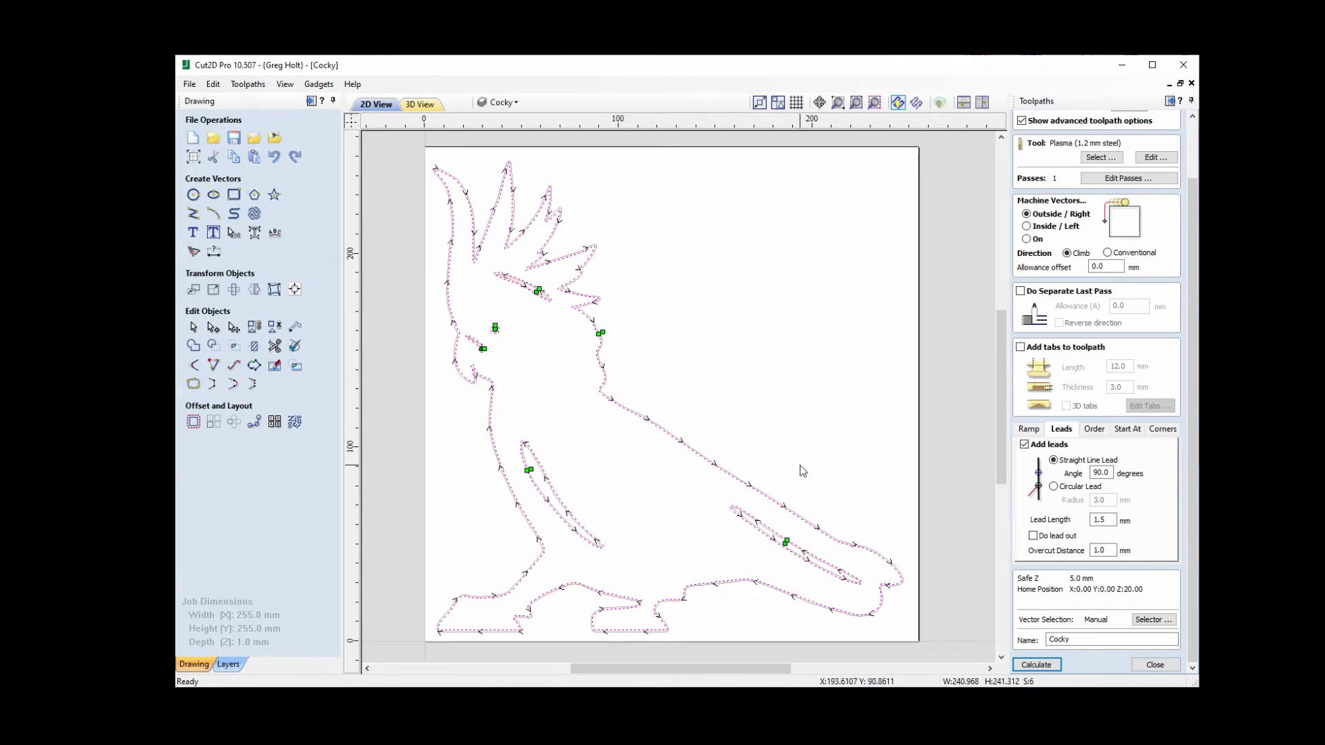
pyautogui.click(1155, 664)
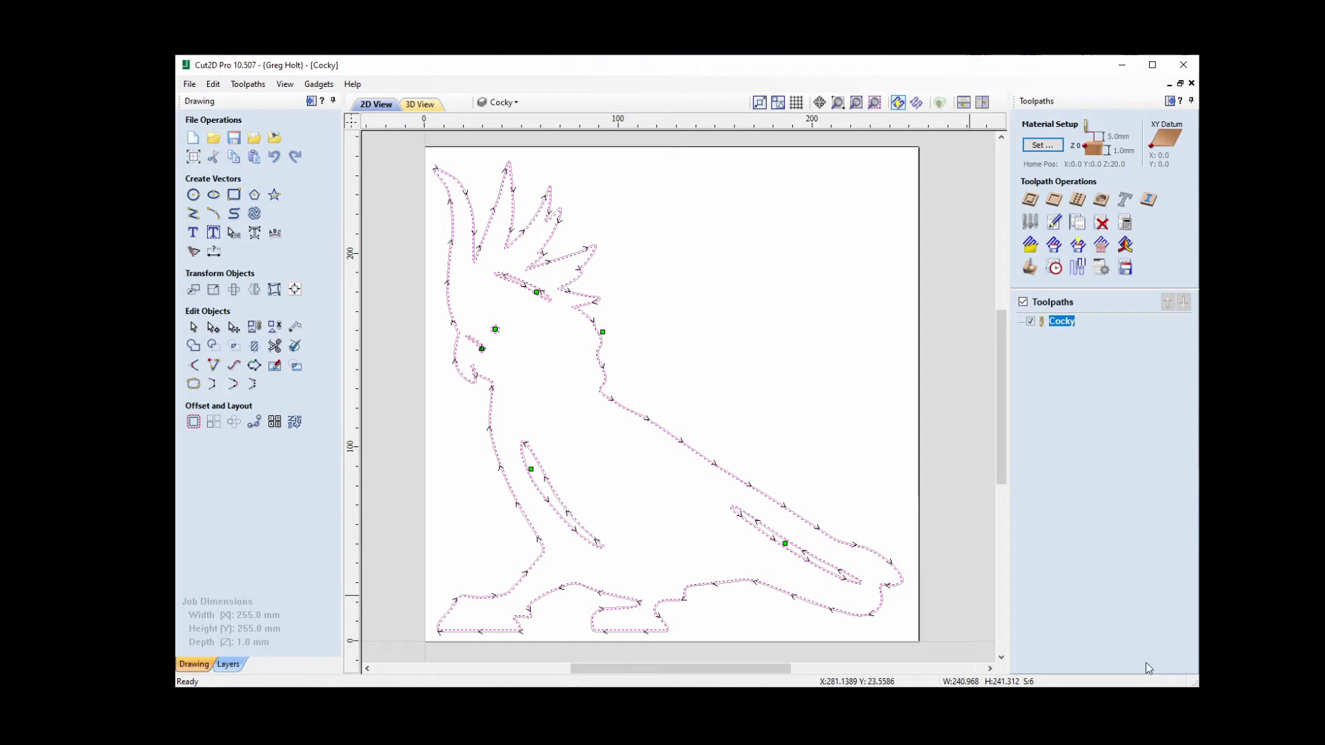
# - Hide the Cocky toolpath and the Cocky layer, and show the Circle layer
pyautogui.click(1031, 323)
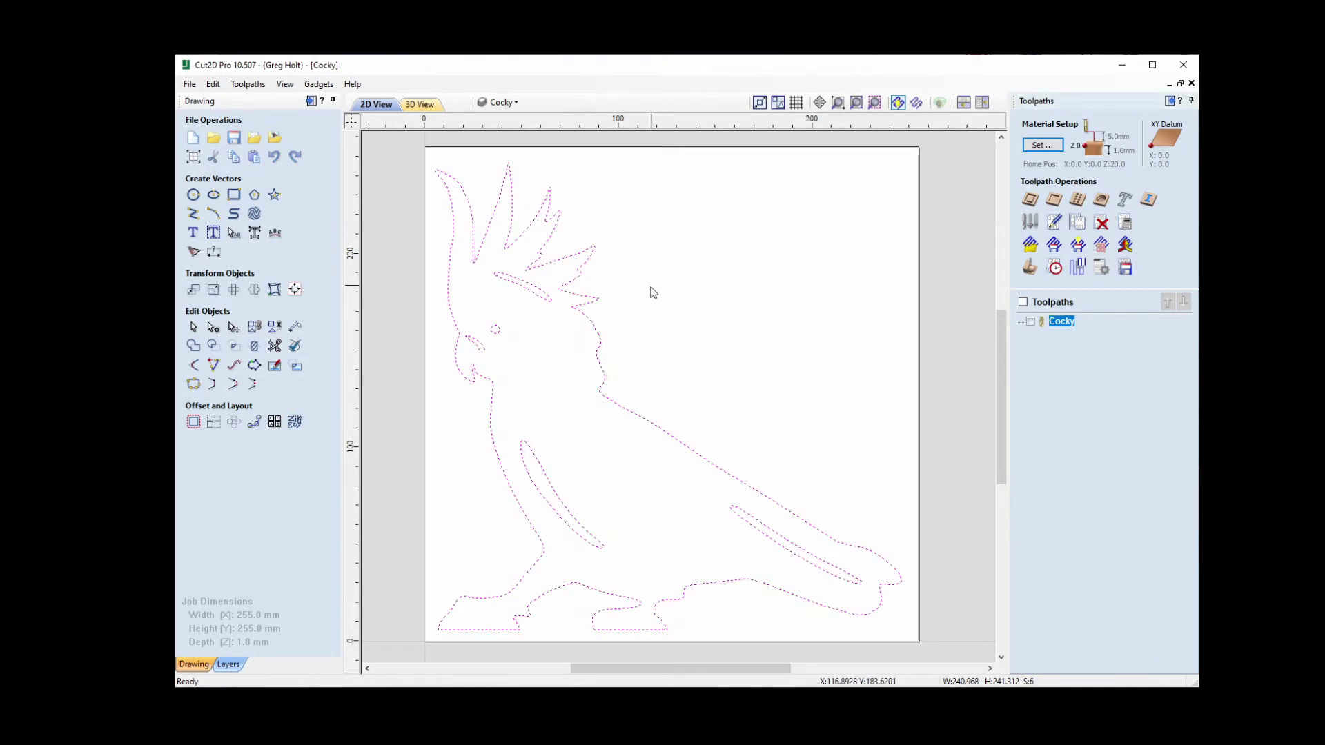
pyautogui.click(499, 105)
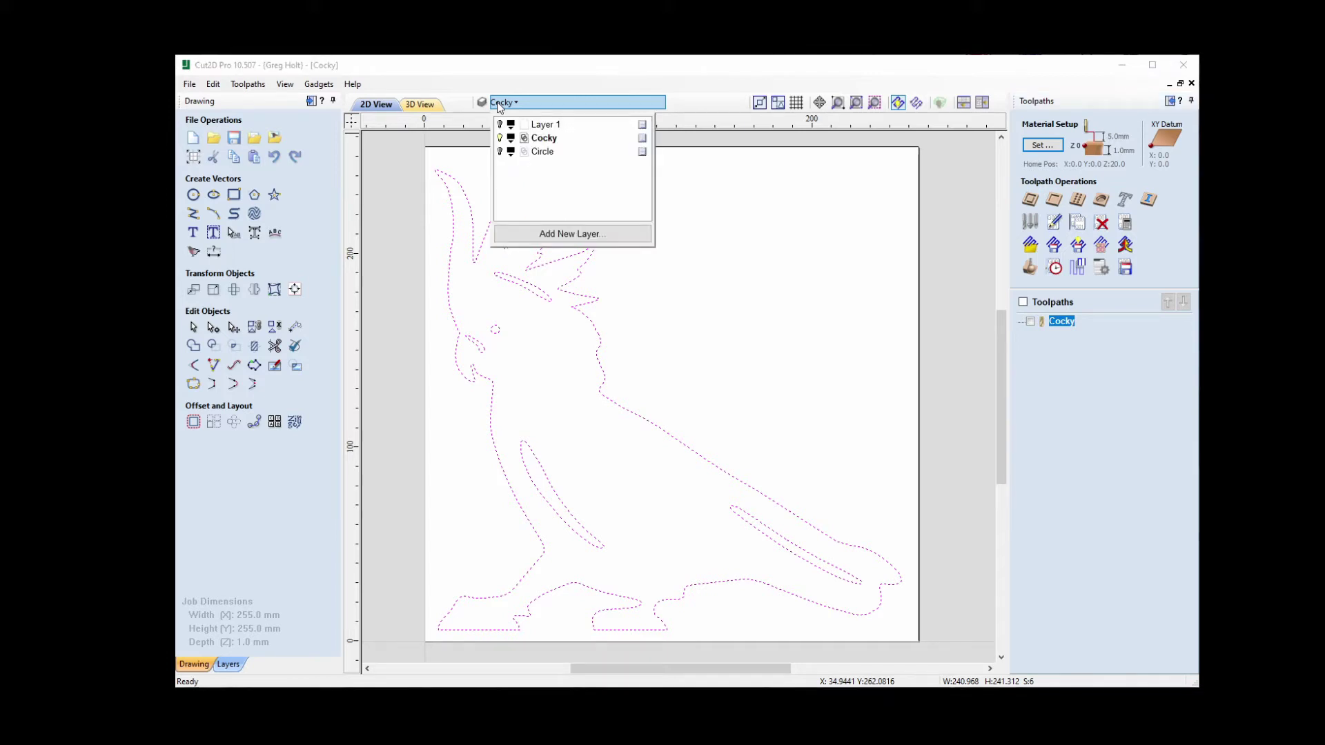
pyautogui.click(501, 139)
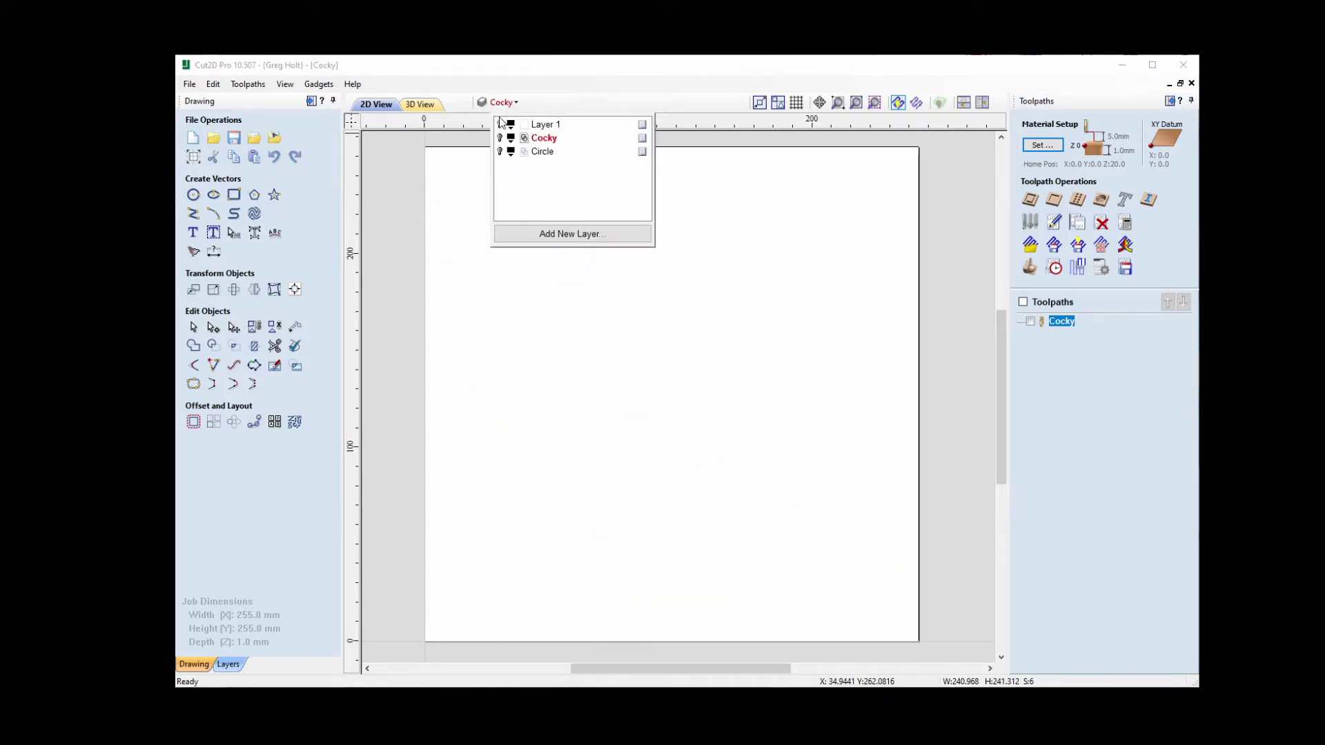
pyautogui.click(501, 152)
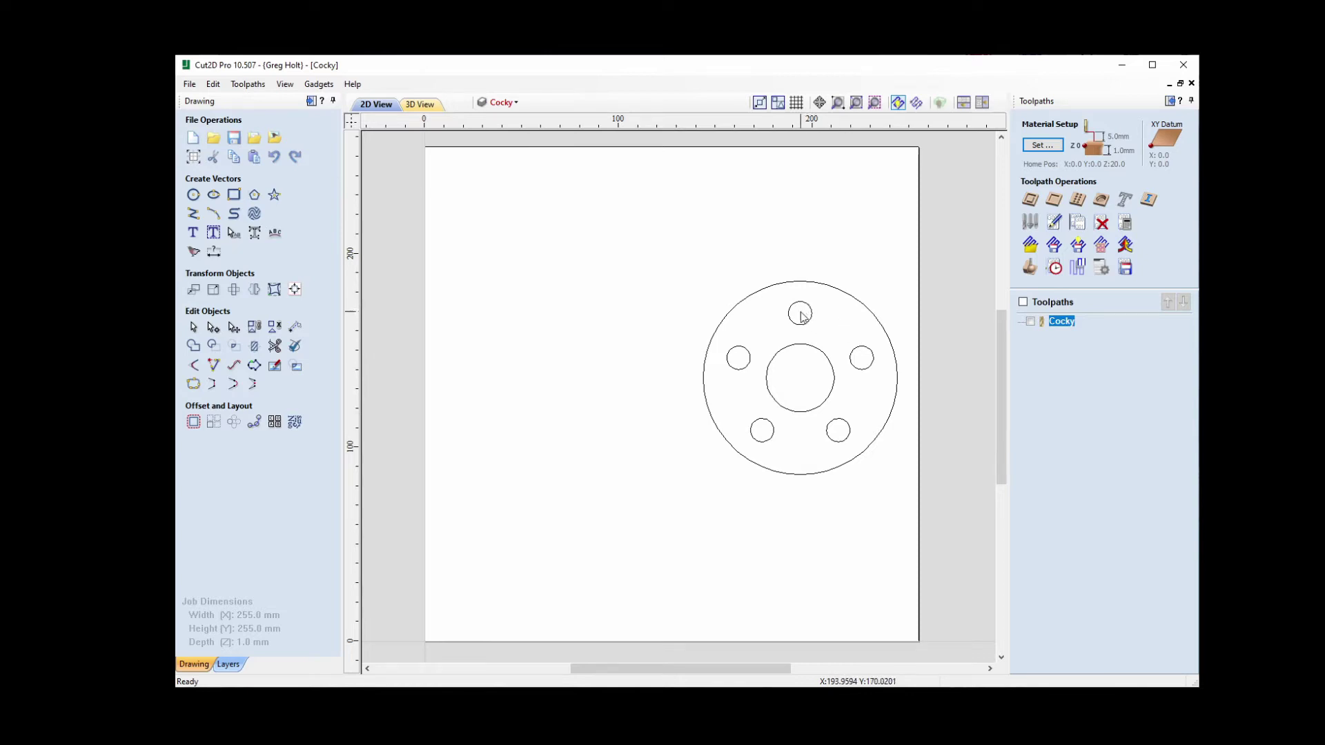
# - Set up a profile toolpath on all the circle vectors with circular leads of 5 mm radius and 5 mm length
pyautogui.moveTo(673, 260); pyautogui.dragTo(971, 519)
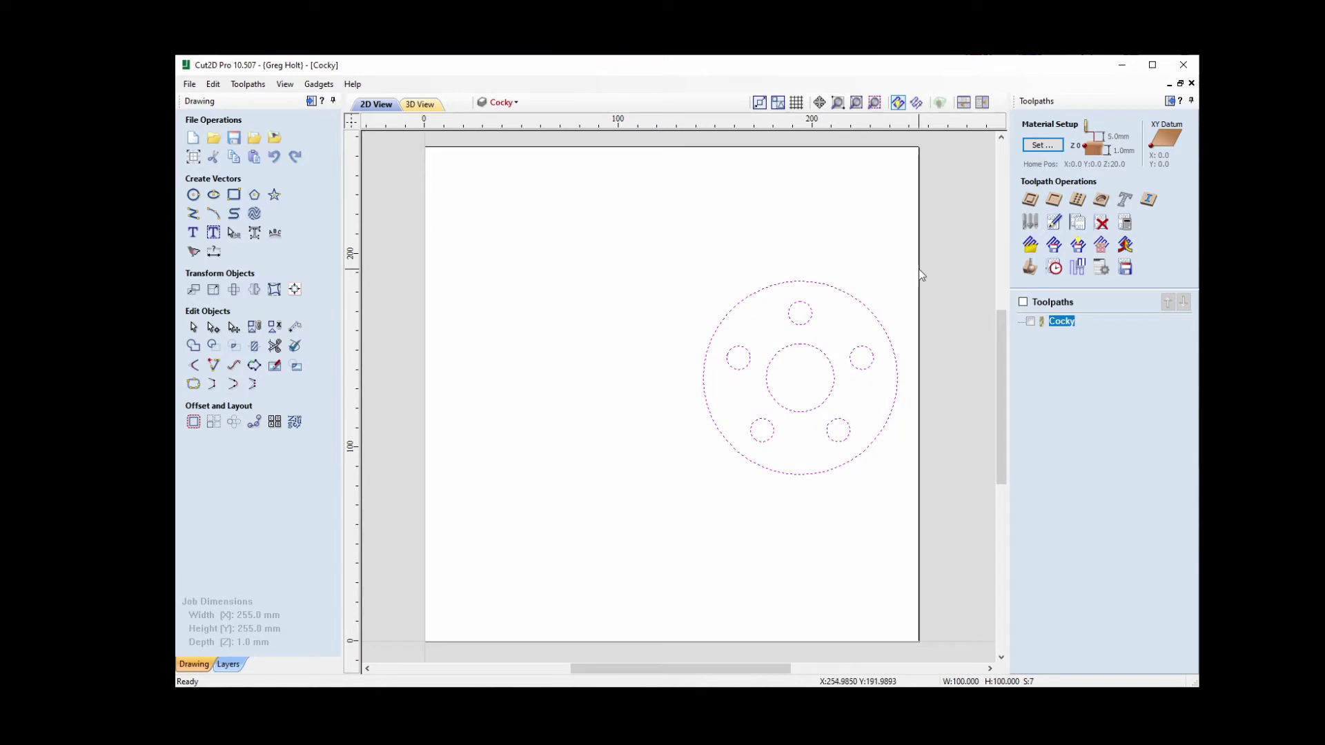
pyautogui.click(1031, 202)
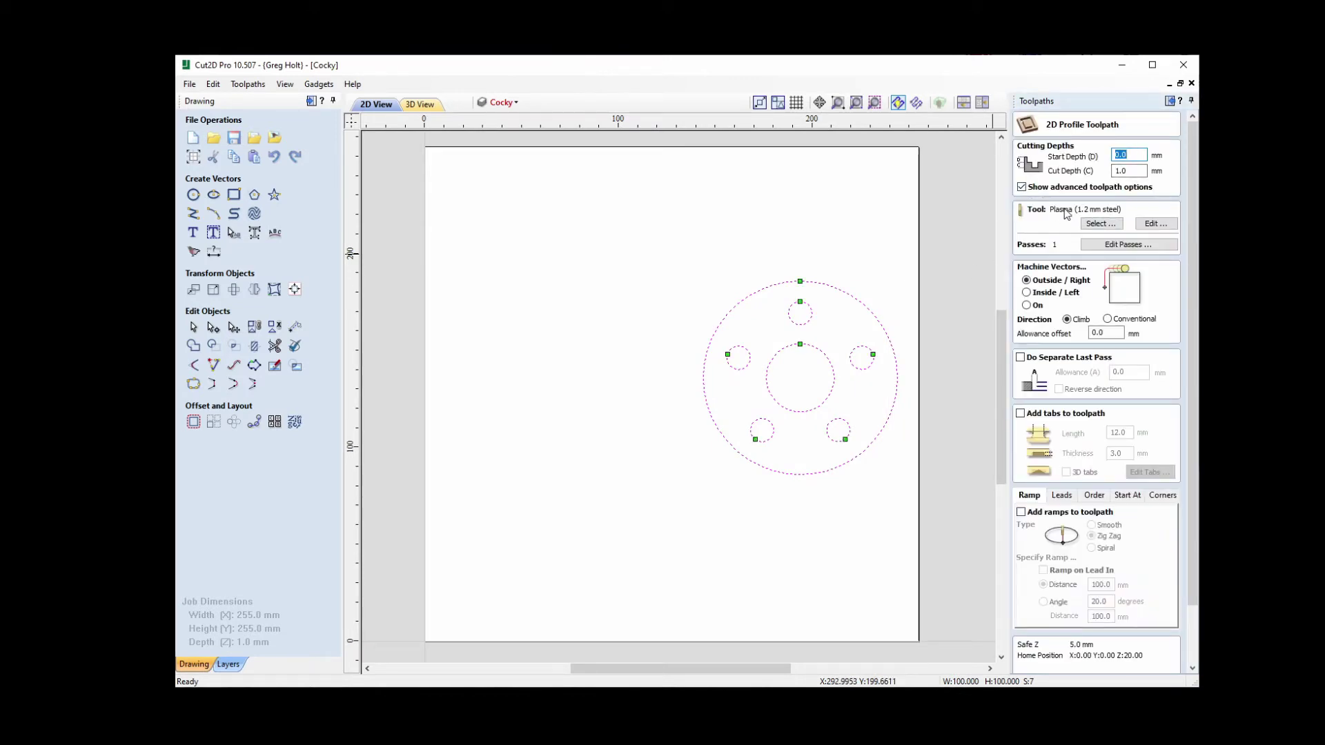
pyautogui.click(1063, 497)
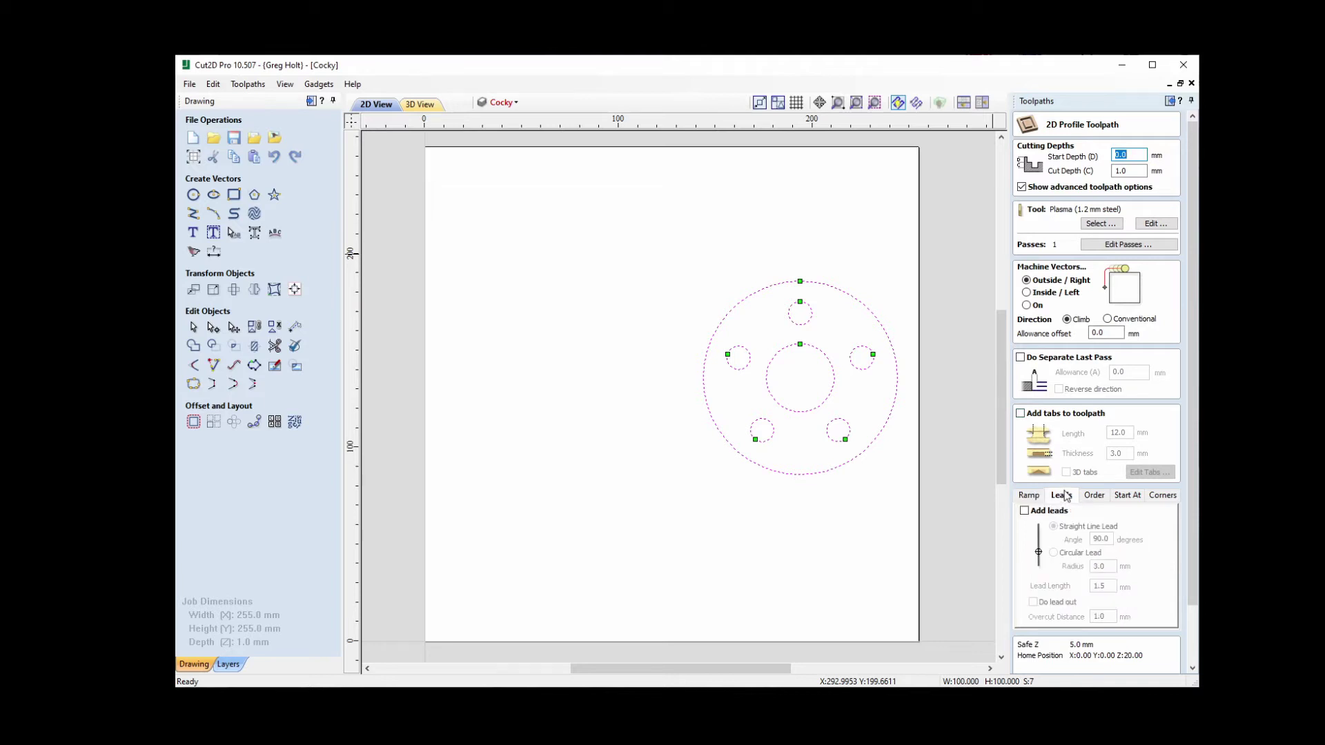
pyautogui.click(1025, 511)
pyautogui.click(1054, 553)
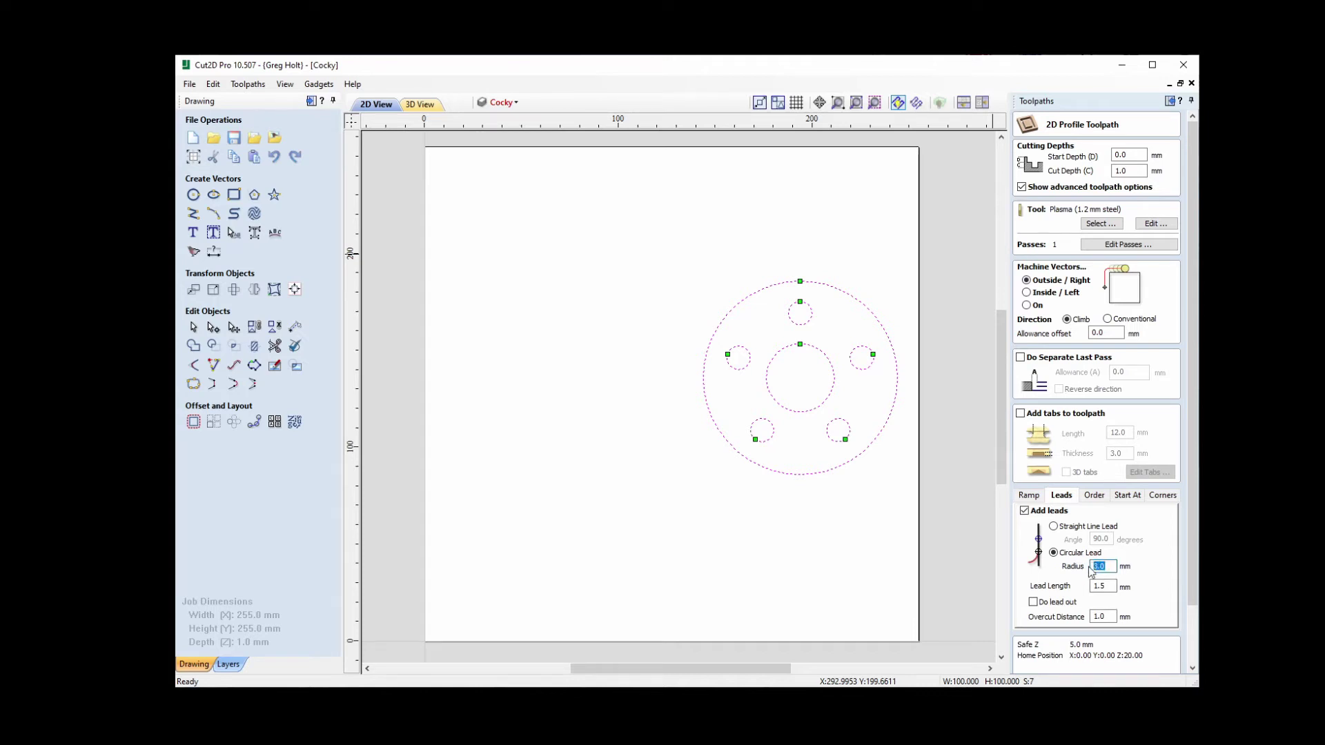
pyautogui.write('55')
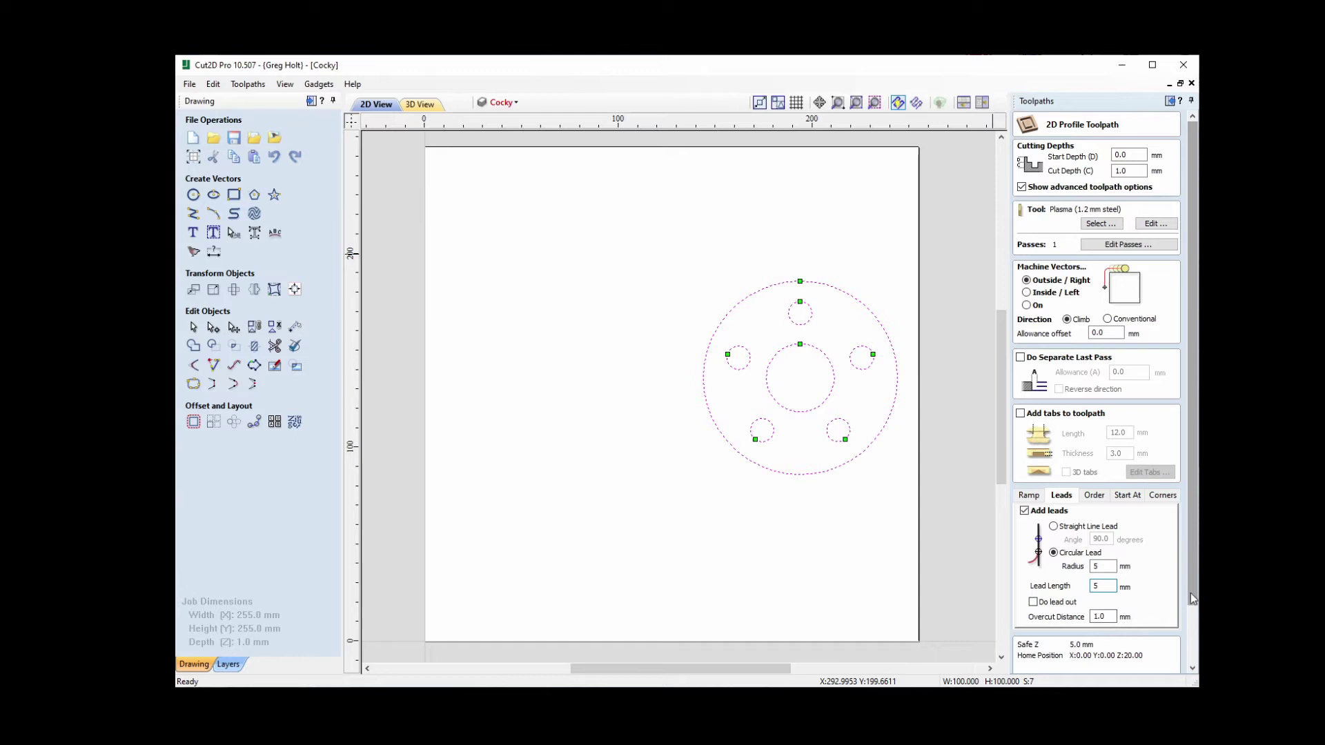
# - Calculate the profile toolpath under the name Circle and inspect the lead-in inside the uppermost small hole
pyautogui.scroll(-2, 1175, 607)
pyautogui.moveTo(1096, 651); pyautogui.dragTo(1036, 664)
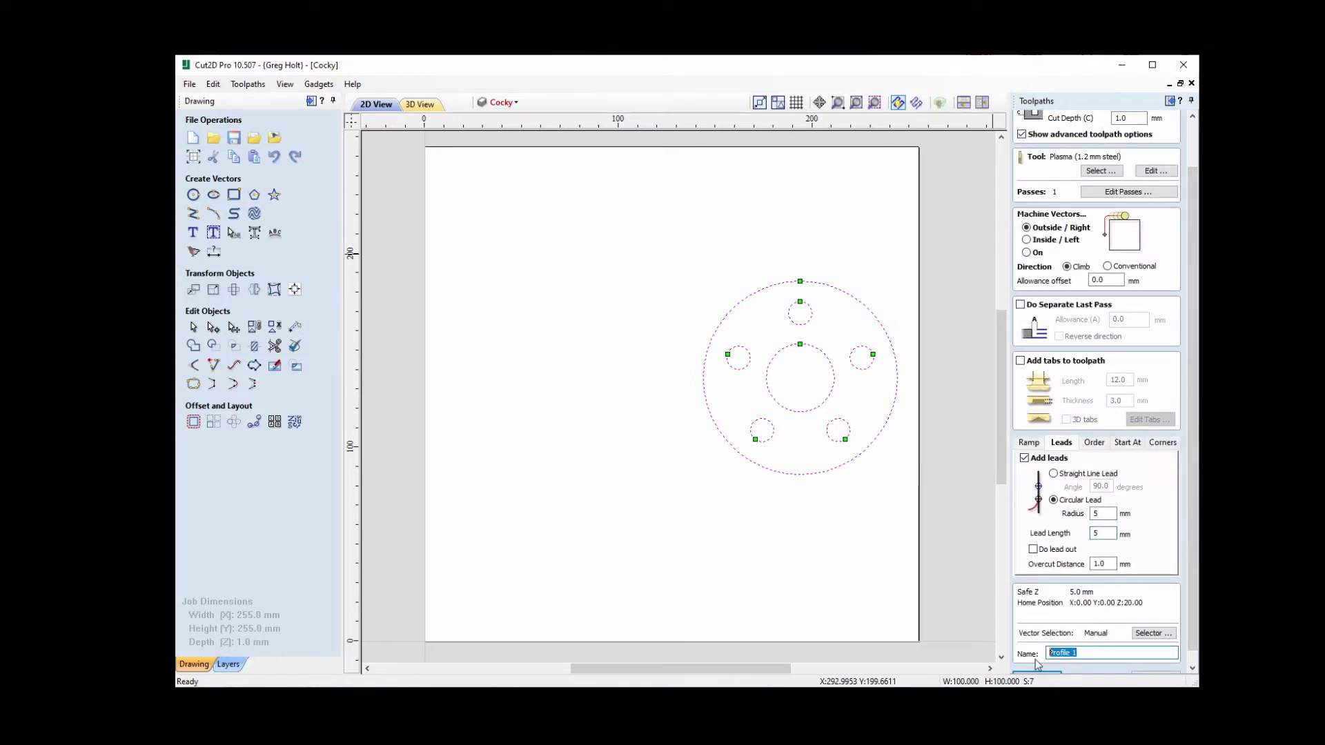
pyautogui.write('Cl')
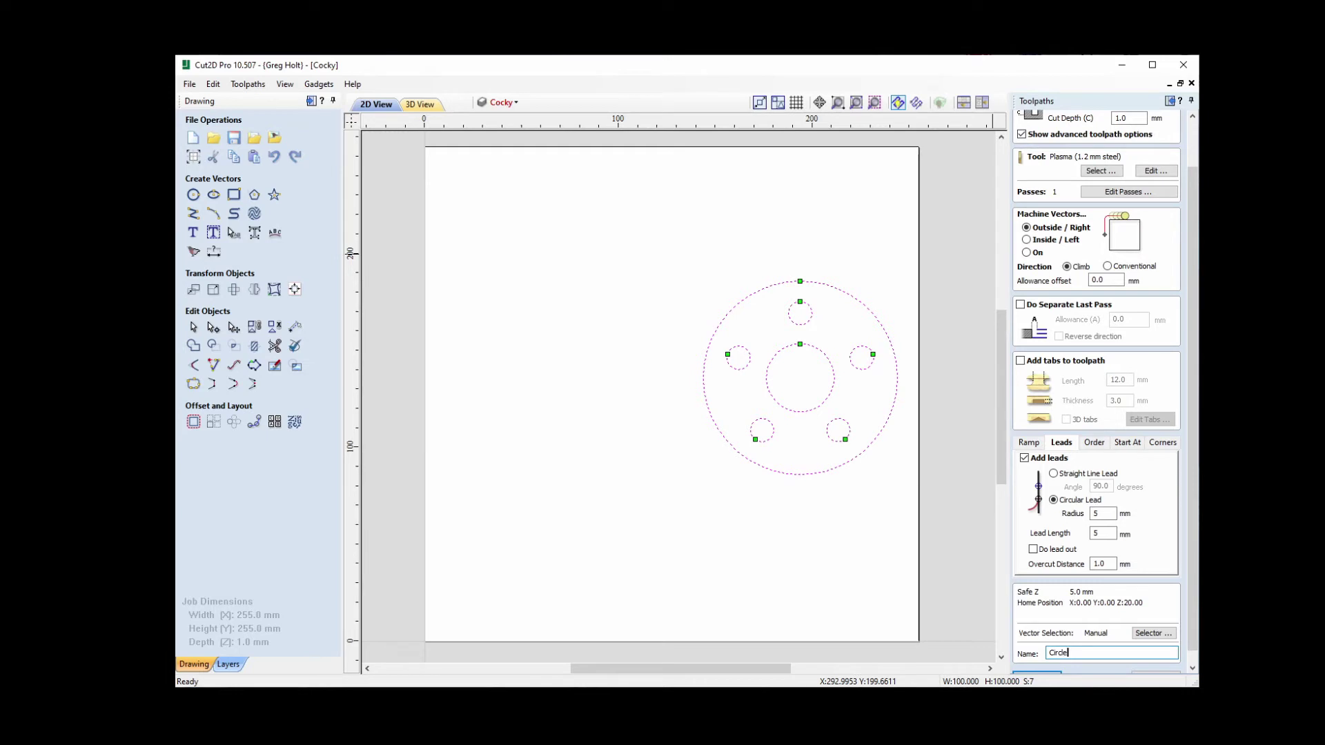
pyautogui.scroll(-1, 1084, 625)
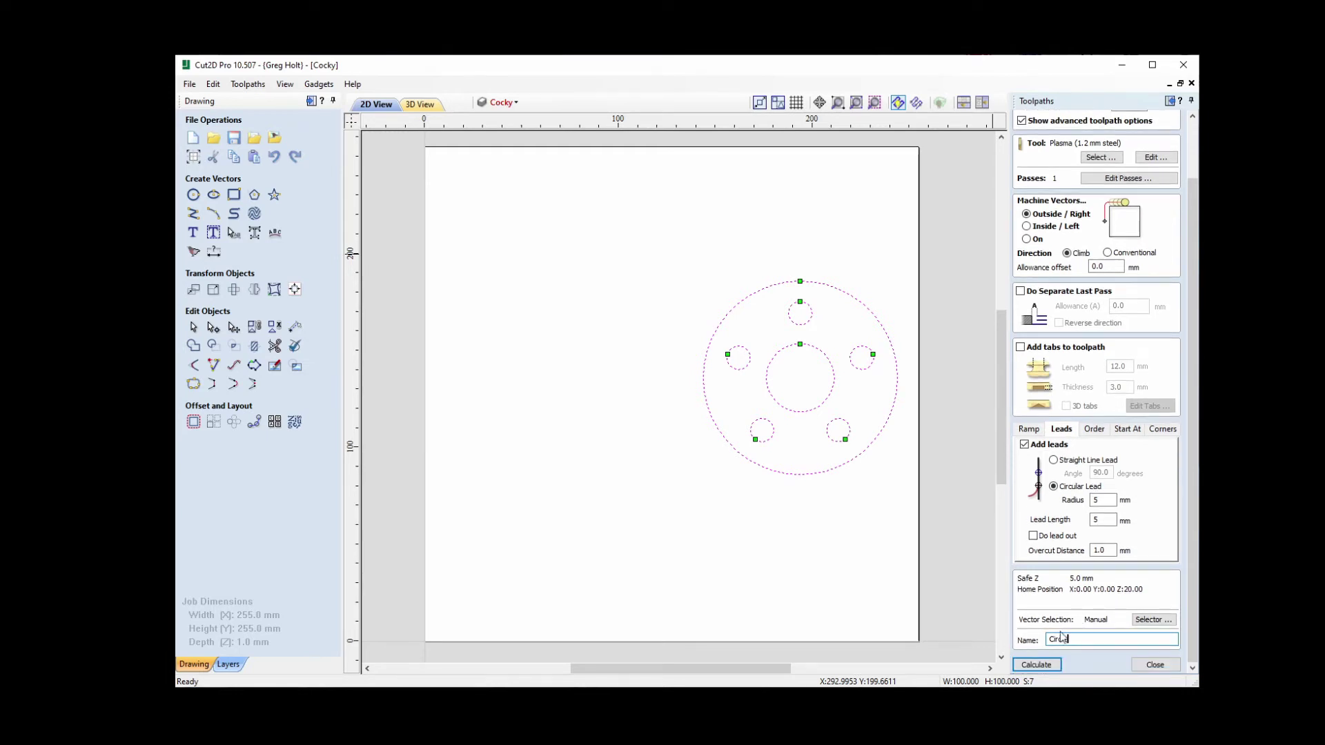
pyautogui.click(1056, 666)
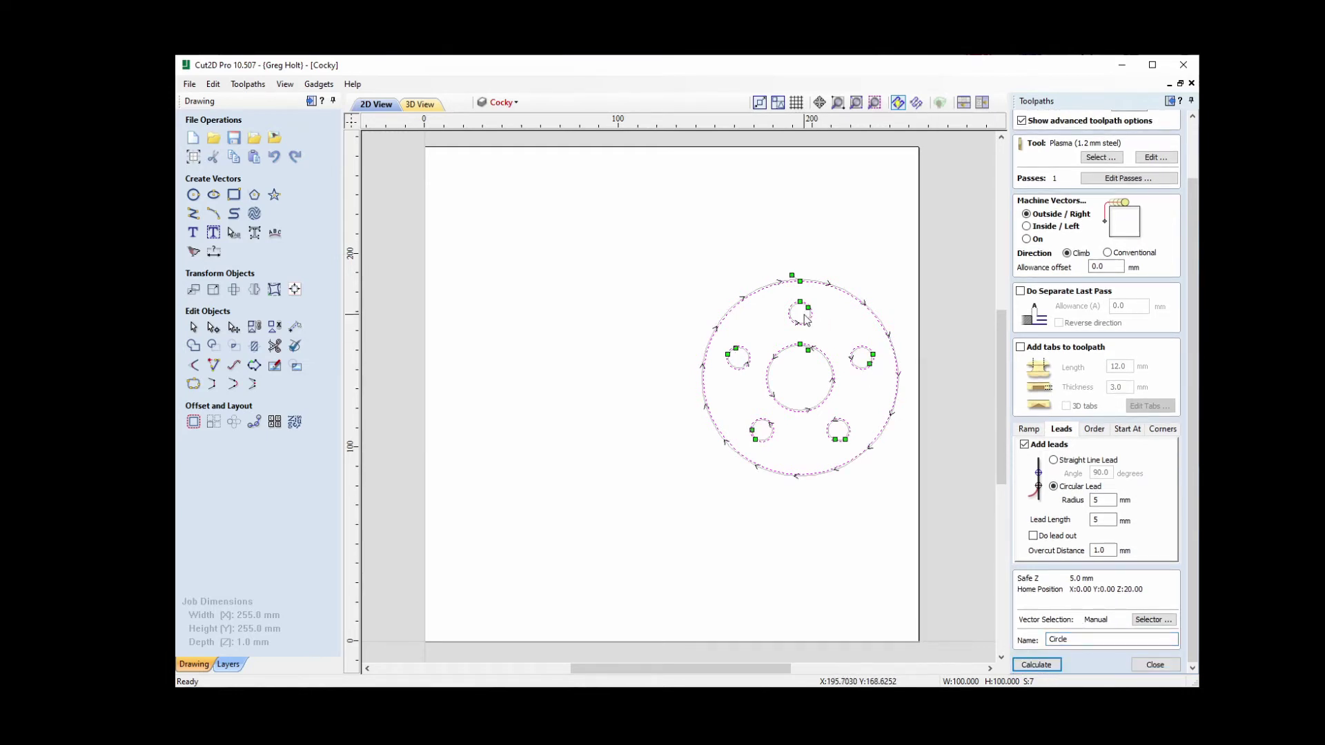
pyautogui.scroll(10, 806, 315)
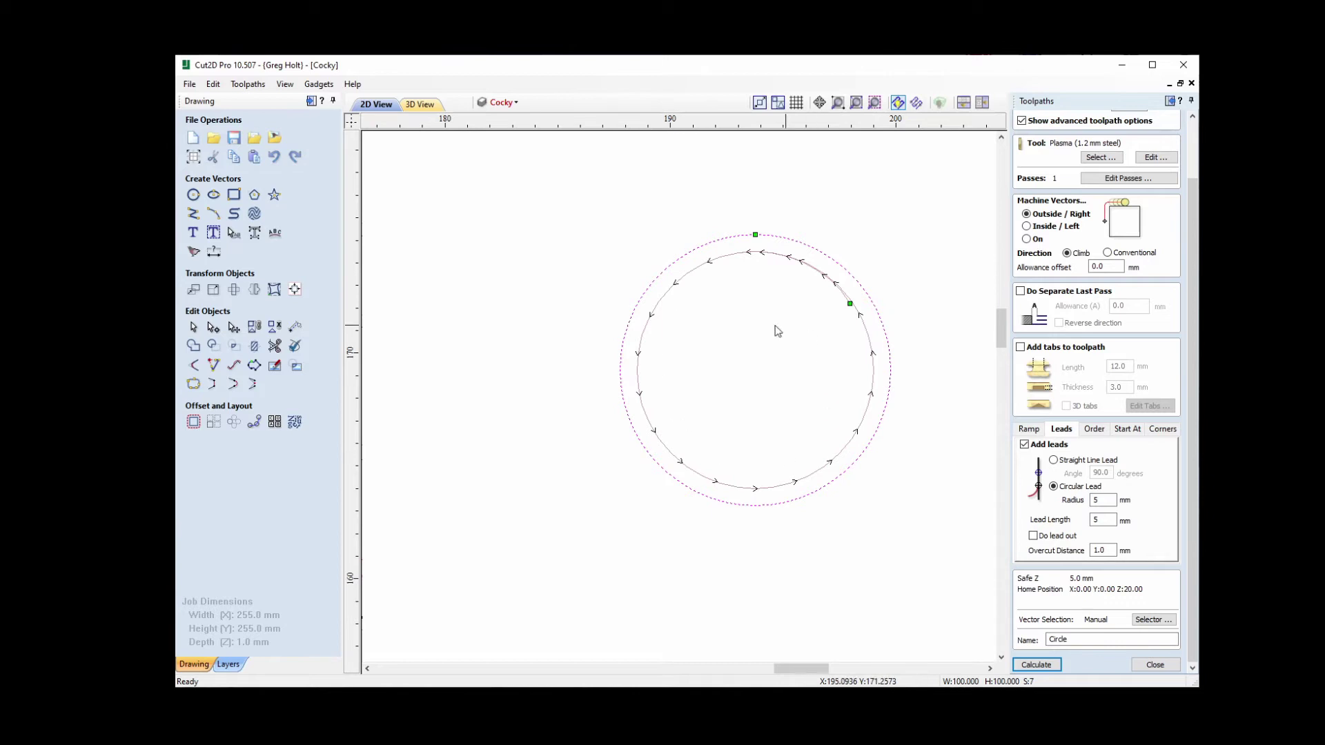
# - Set the circular lead radius to 3 mm, recalculate the Circle toolpath and check the leads on all holes
pyautogui.doubleClick(1091, 500)
pyautogui.click(1030, 664)
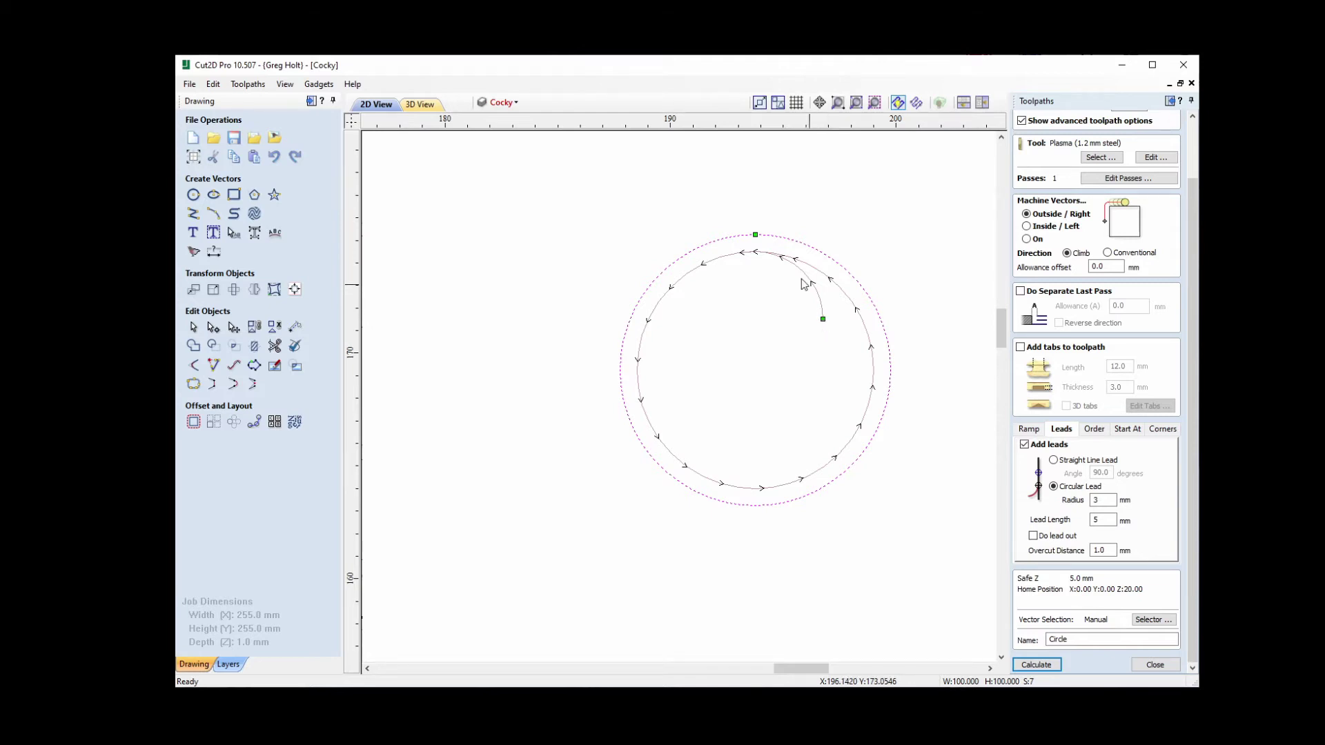
pyautogui.scroll(-3, 751, 417)
pyautogui.scroll(-2, 755, 416)
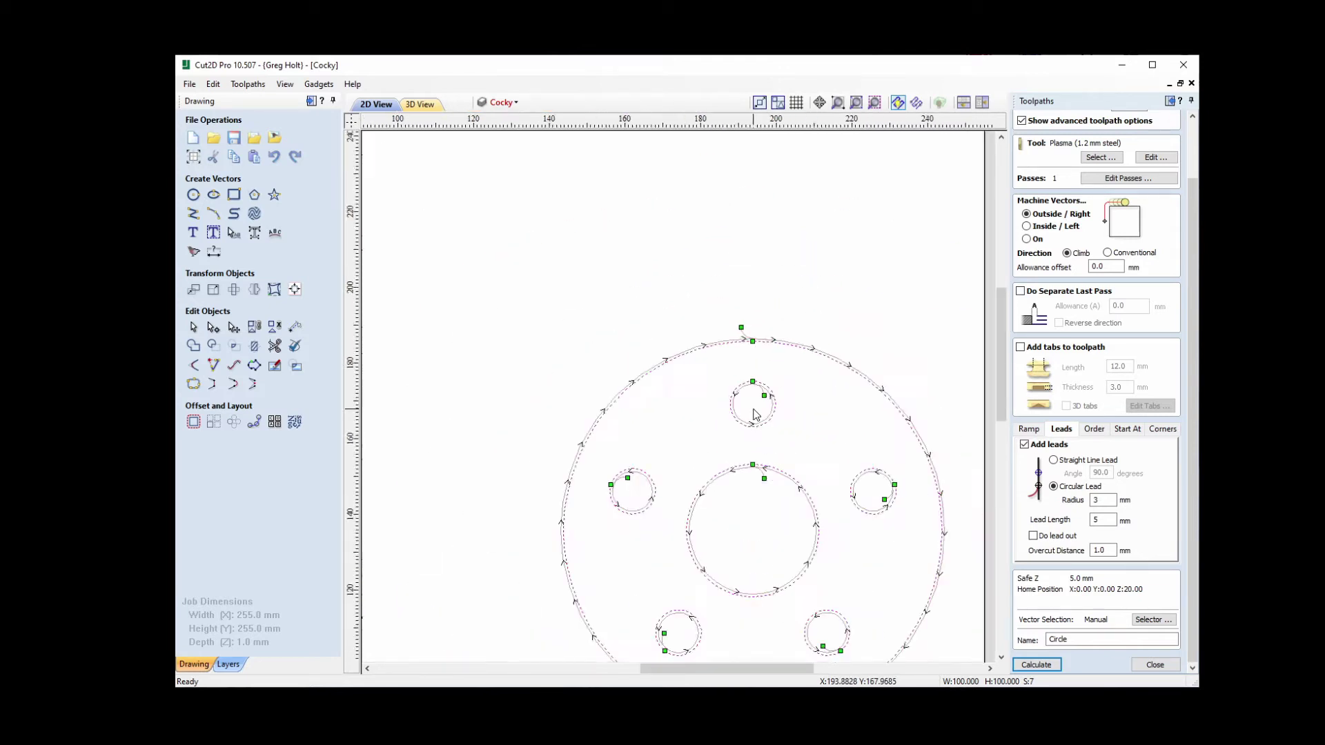
pyautogui.moveTo(813, 361); pyautogui.dragTo(814, 301, button='middle')
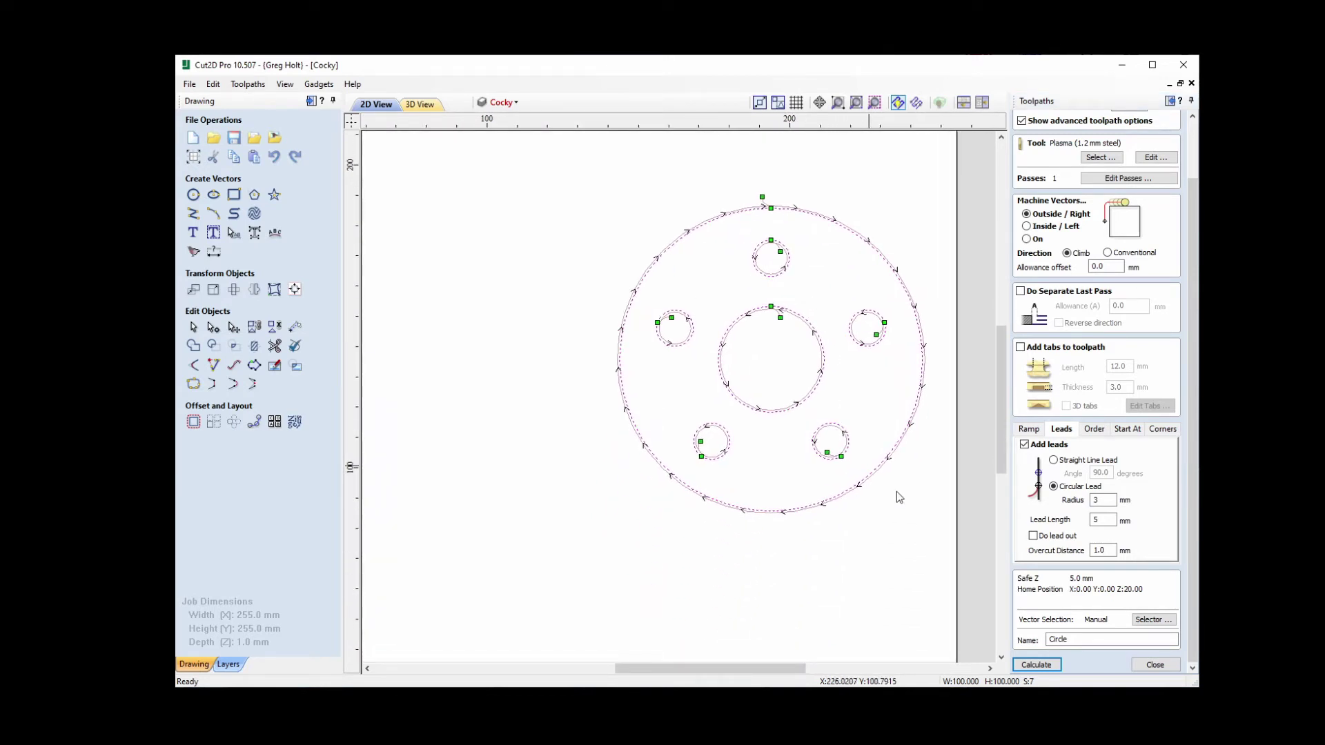
pyautogui.click(1154, 664)
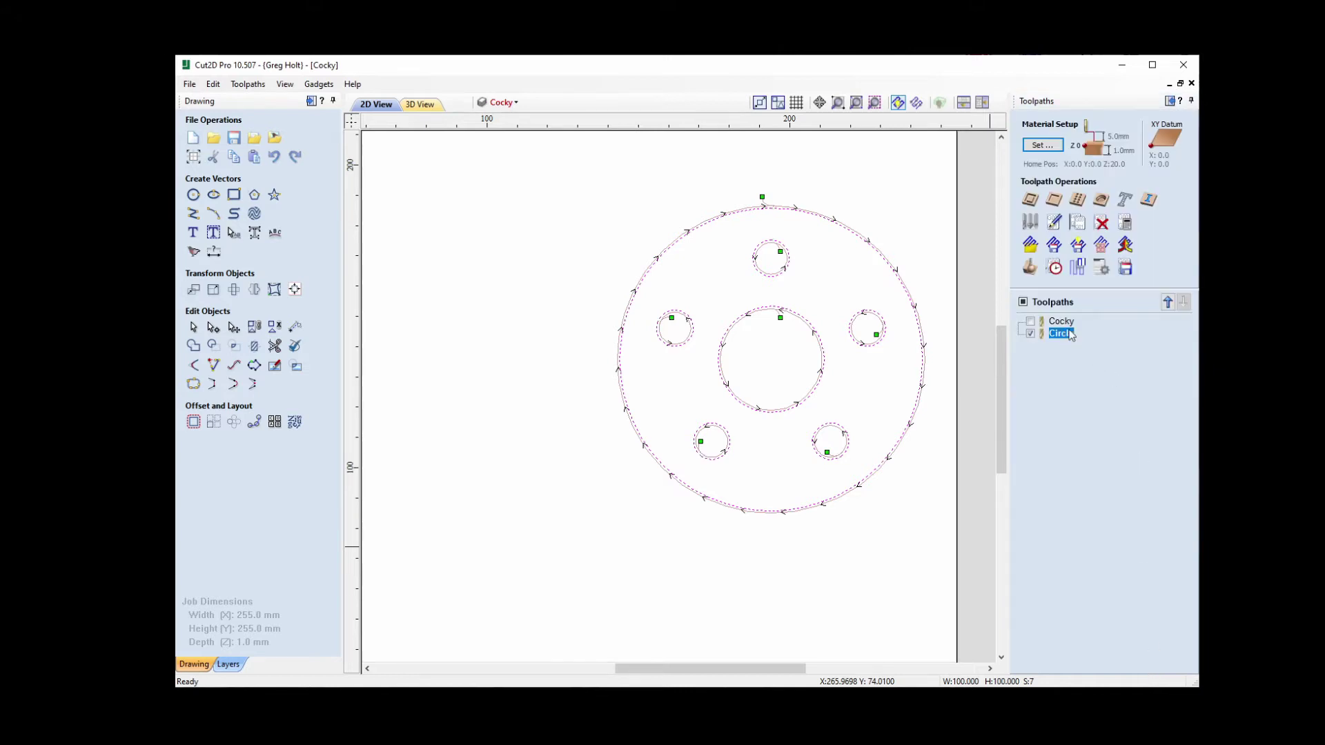
# - Save the Circle toolpath with the Plasma MM post processor as Circle.txt in the YouTube folder, replacing the existing file
pyautogui.click(1125, 266)
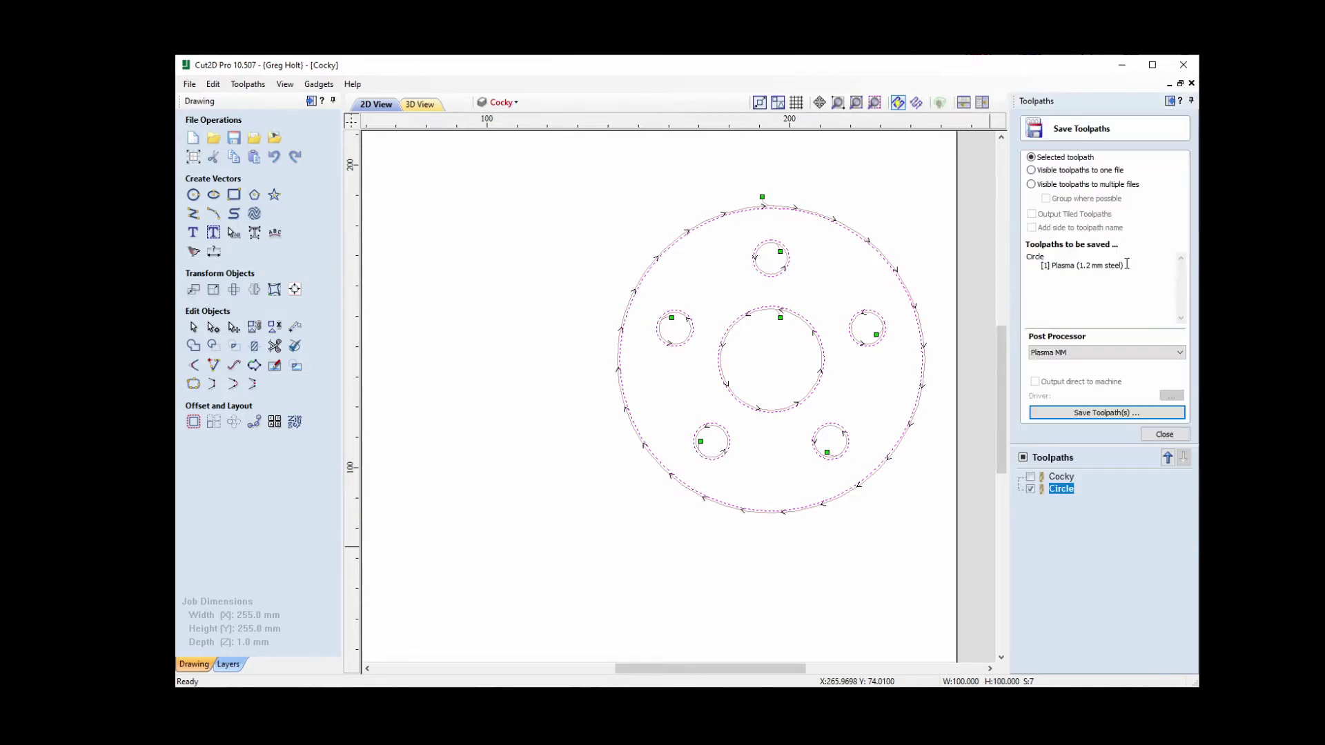
pyautogui.click(1103, 413)
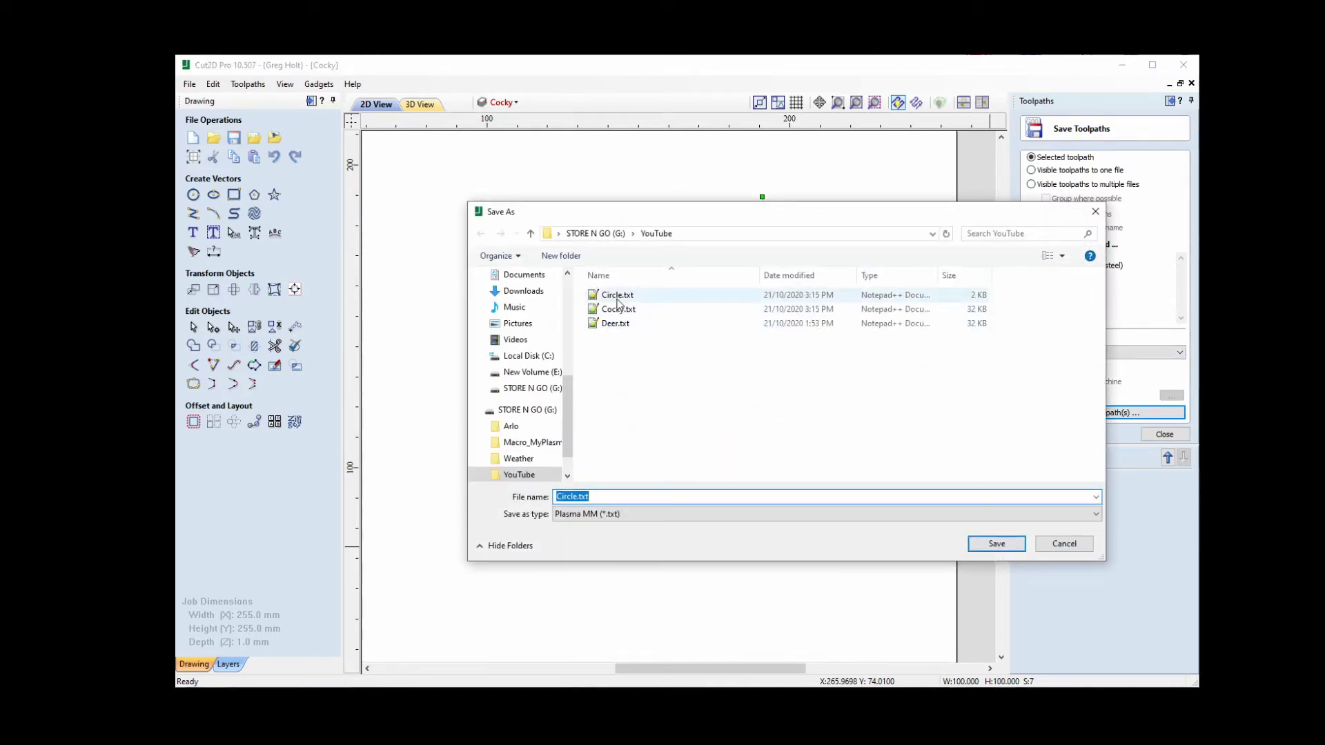
pyautogui.click(1002, 545)
pyautogui.click(717, 399)
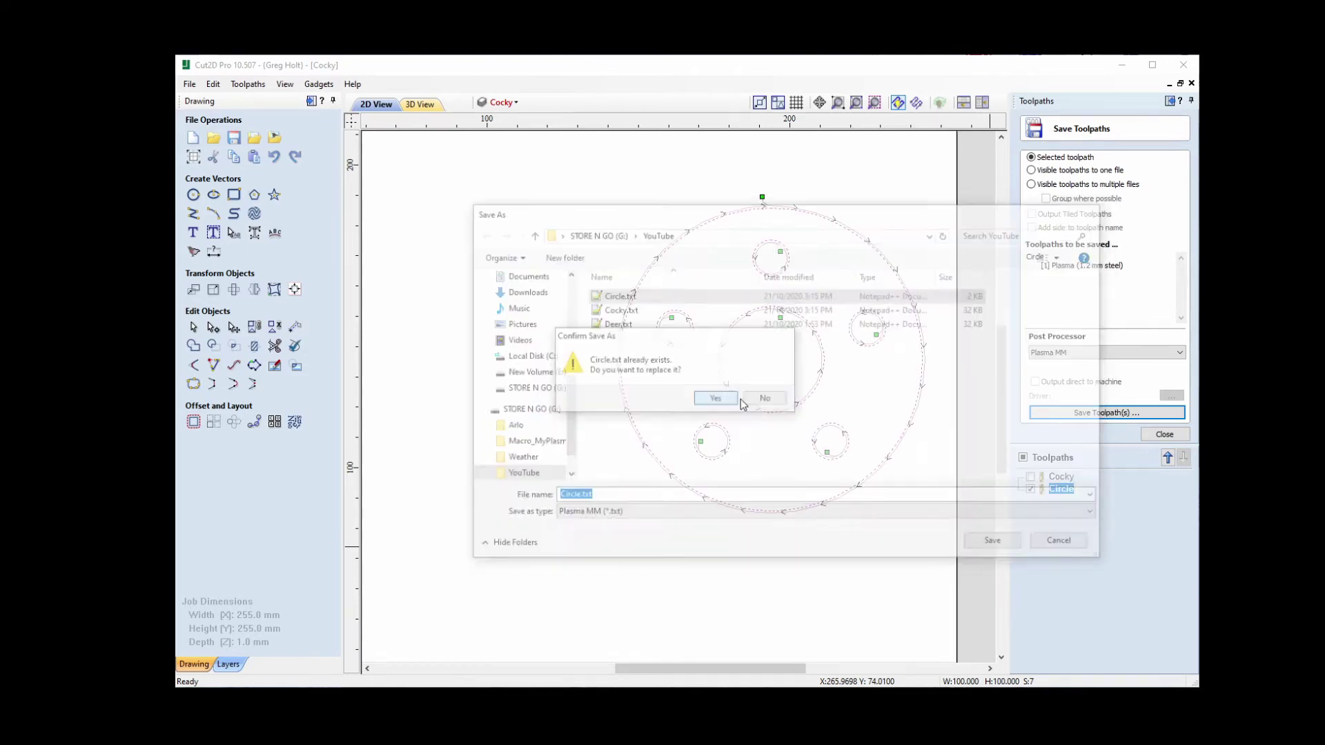
# - Save the Cocky toolpath with the Plasma MM post processor as Cocky.txt in the YouTube folder, replacing the existing file
pyautogui.click(1063, 476)
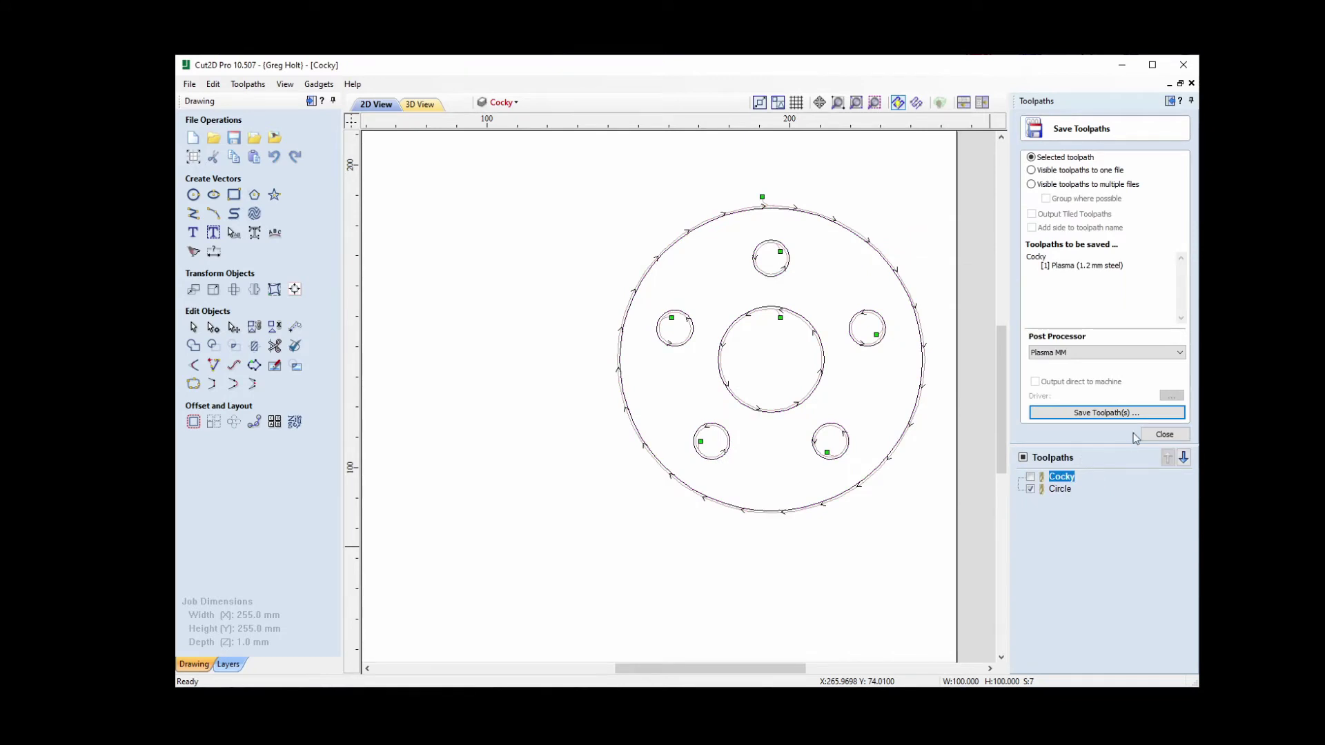
pyautogui.click(1167, 413)
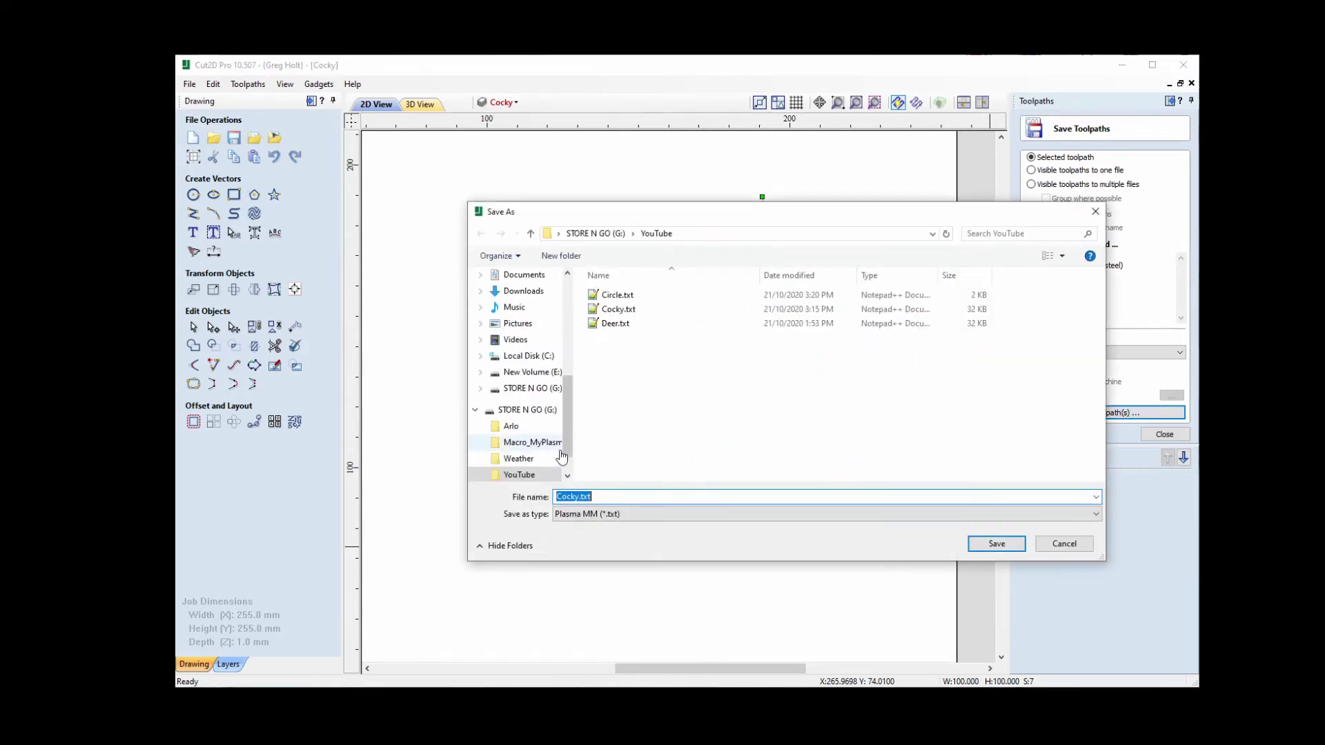
pyautogui.click(642, 310)
pyautogui.click(1008, 548)
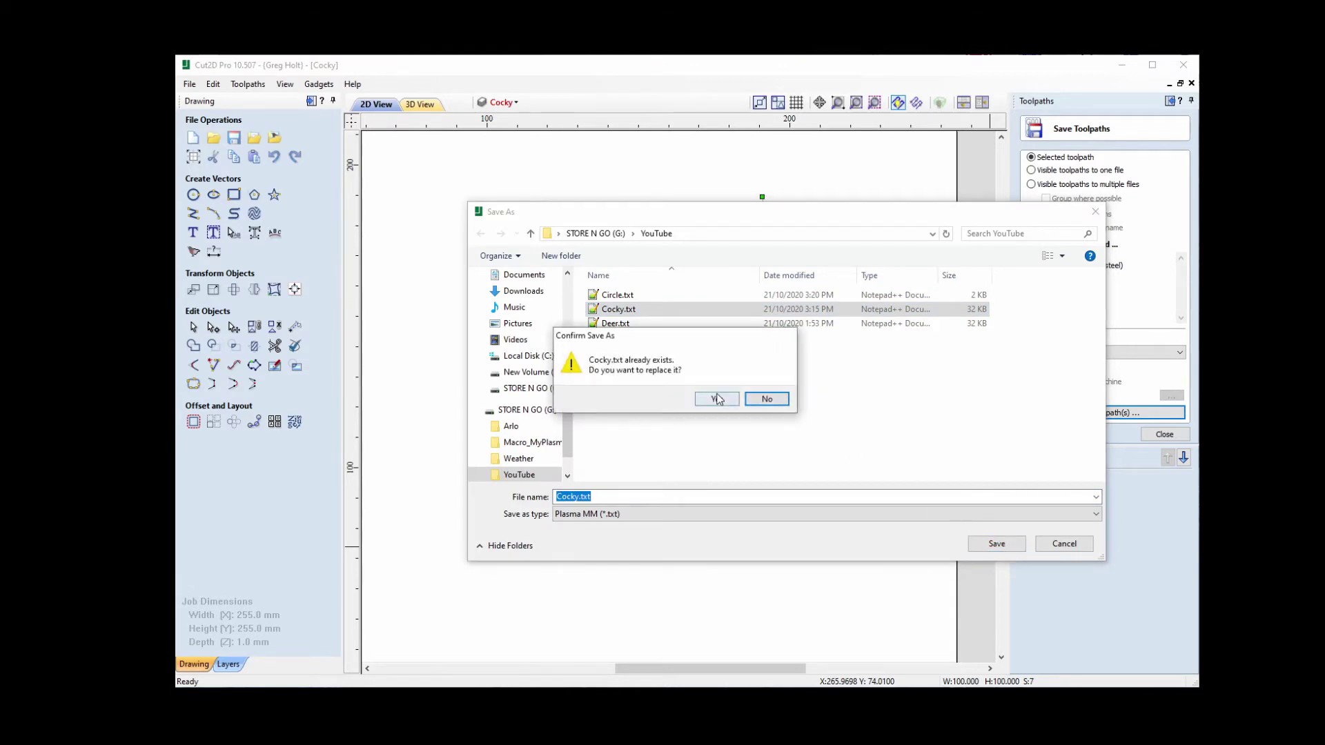
pyautogui.click(717, 399)
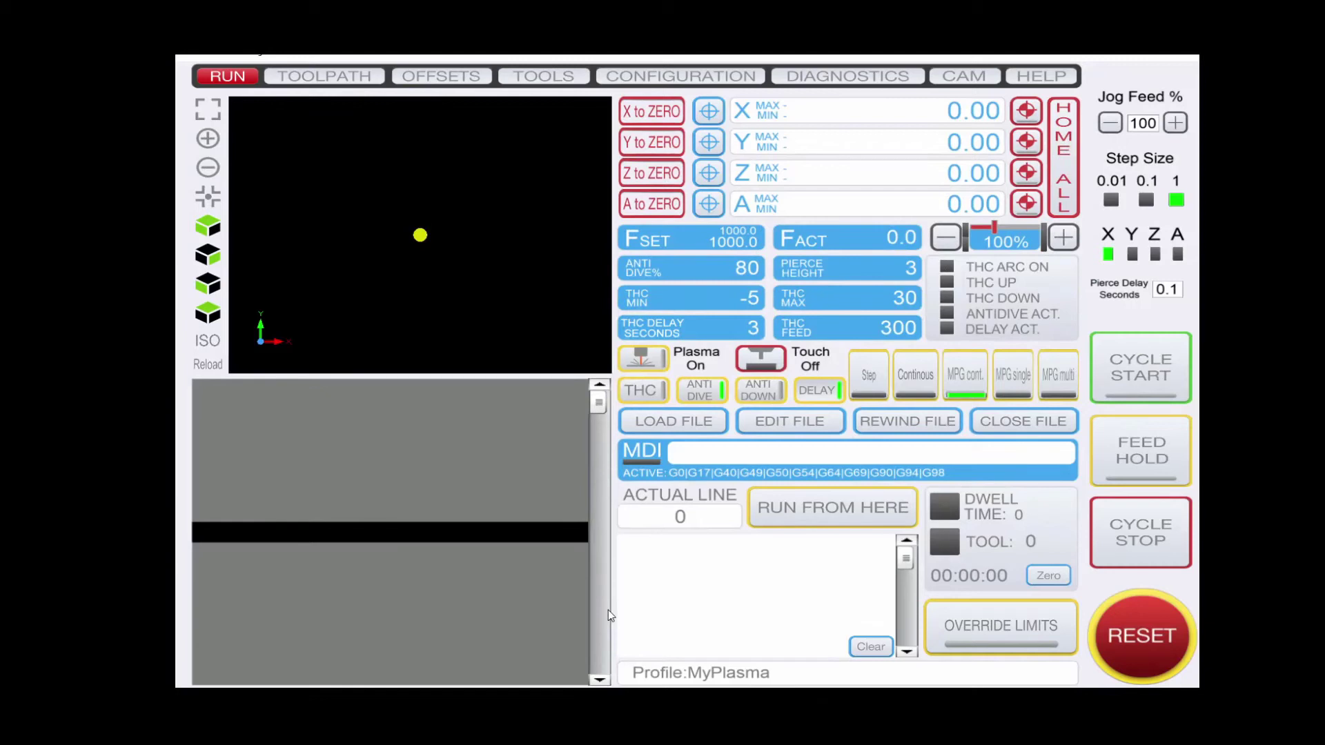
# - Switch to UCCNC and load Cocky.txt to view it, replacing it with the Circle.txt toolpath file
pyautogui.click(683, 419)
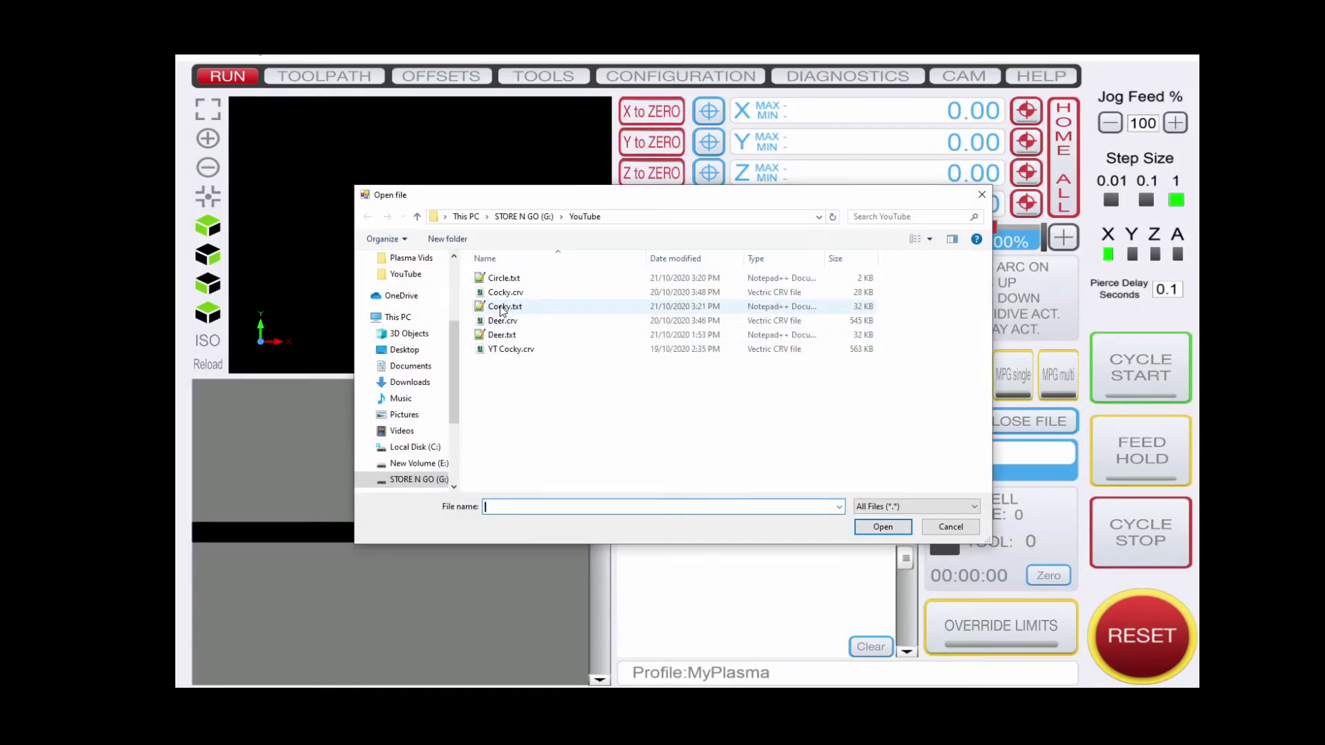
pyautogui.doubleClick(503, 307)
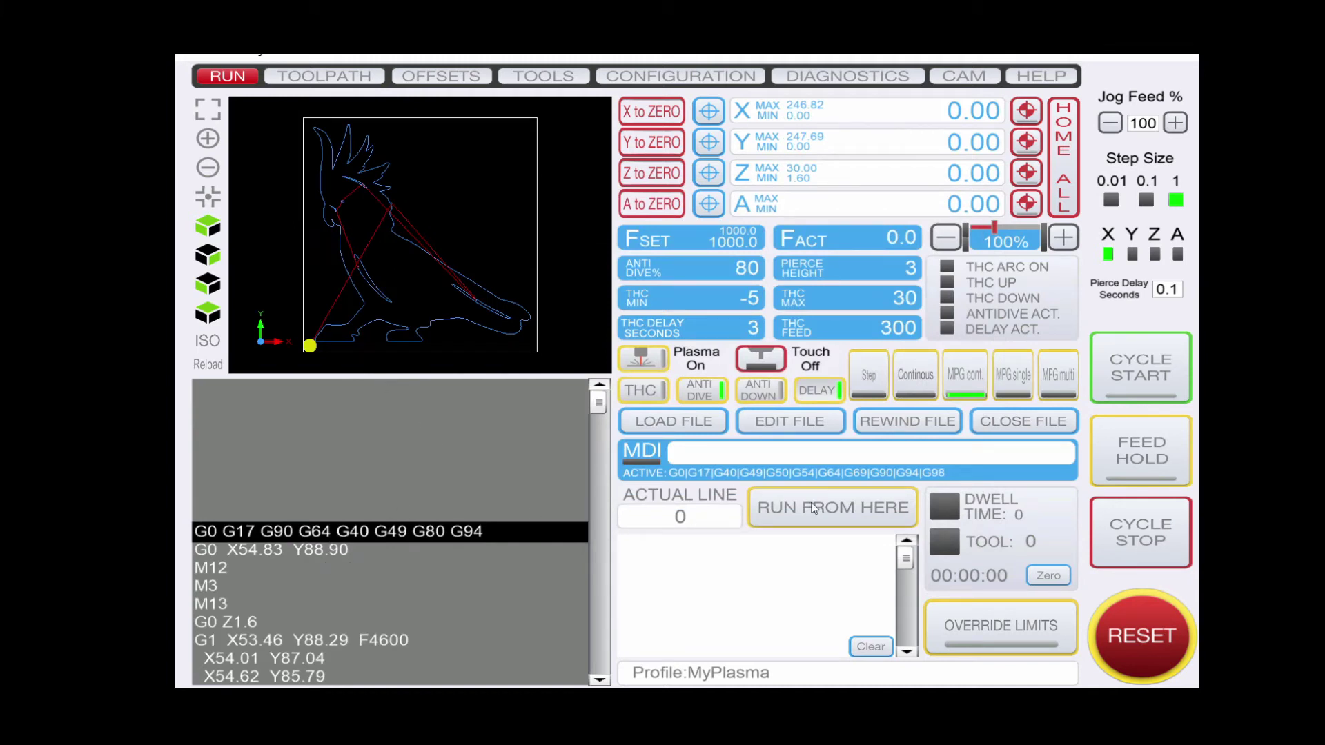
pyautogui.click(1013, 421)
pyautogui.click(651, 423)
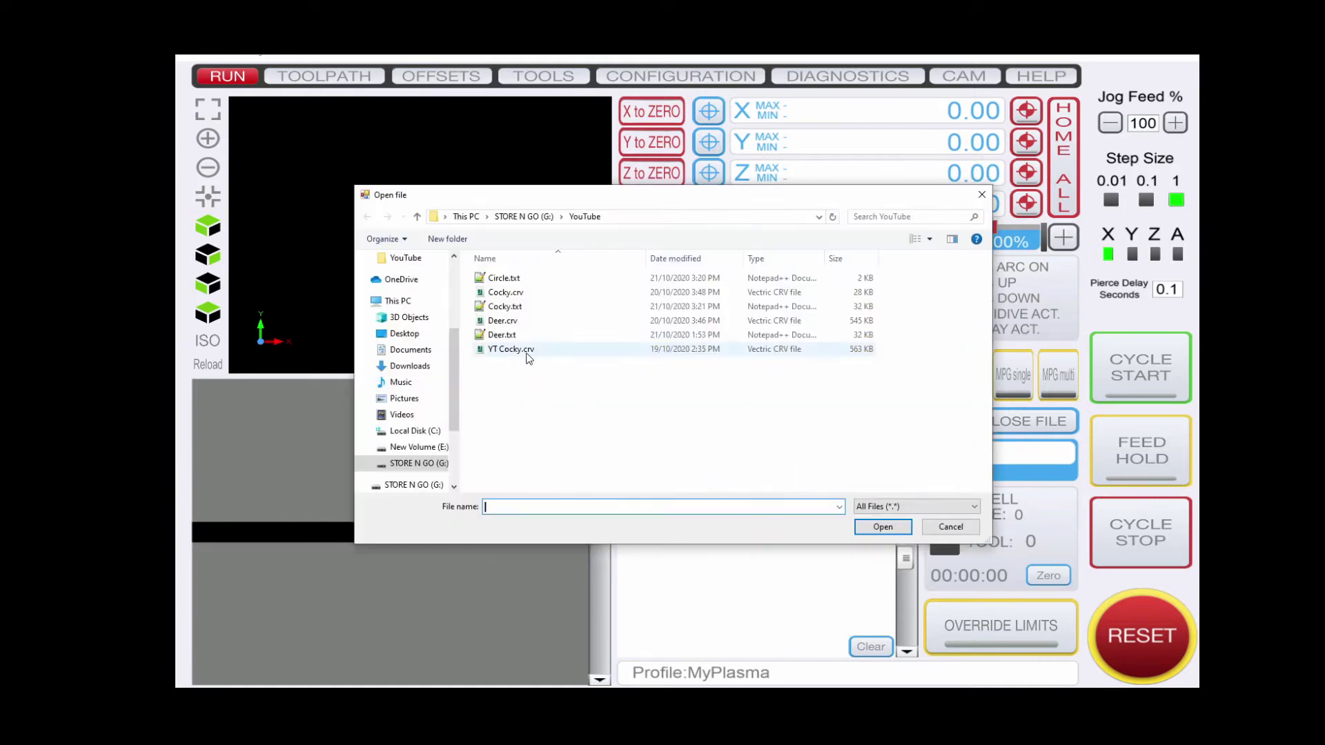
pyautogui.doubleClick(505, 278)
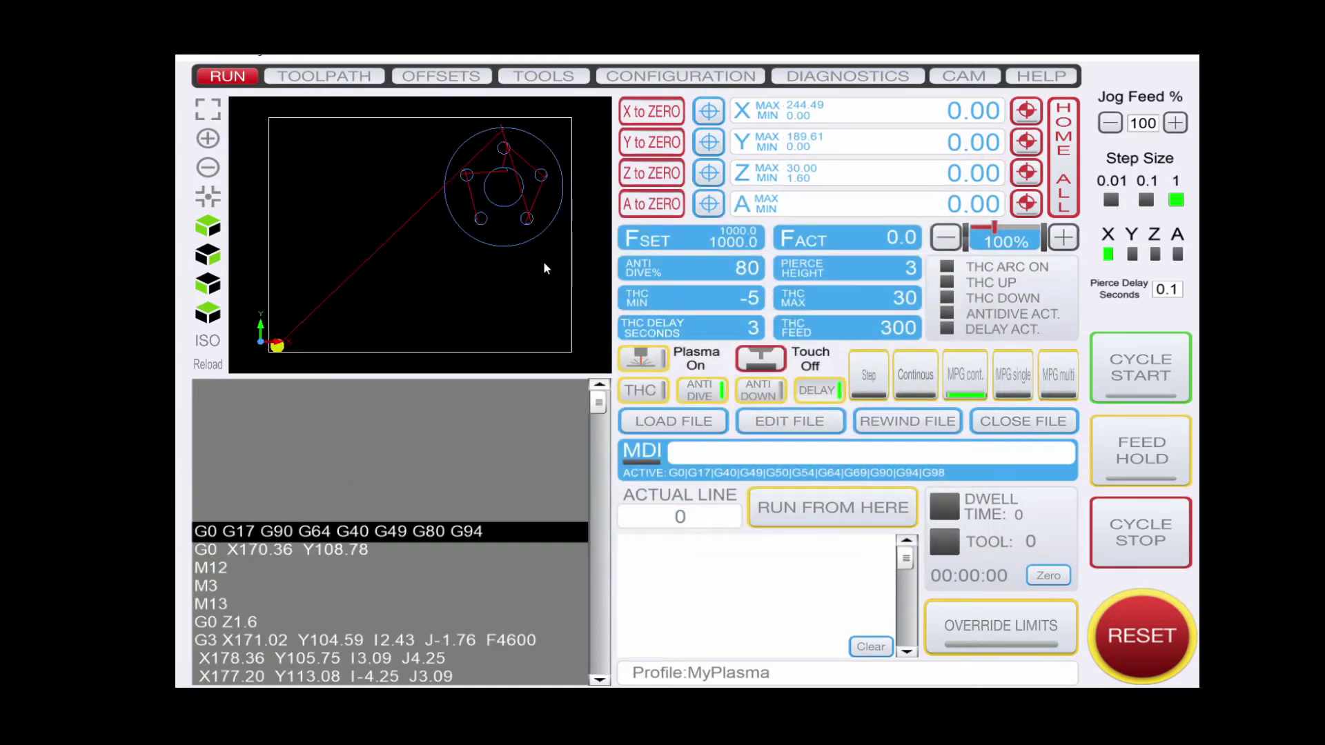